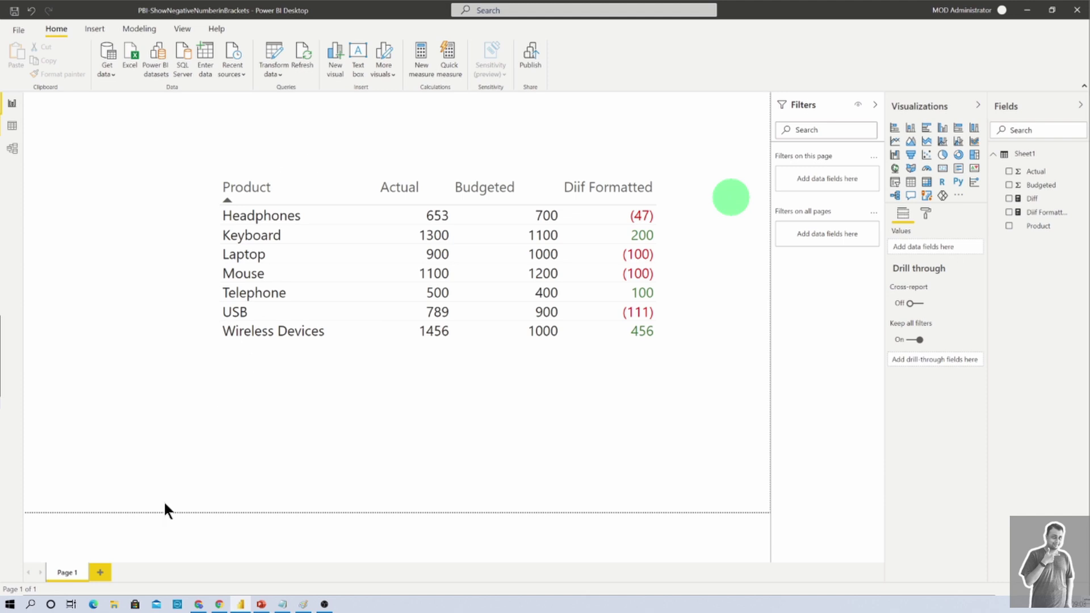
- Add a second report page with a table of Product, Actual and Budgeted
click(108, 573)
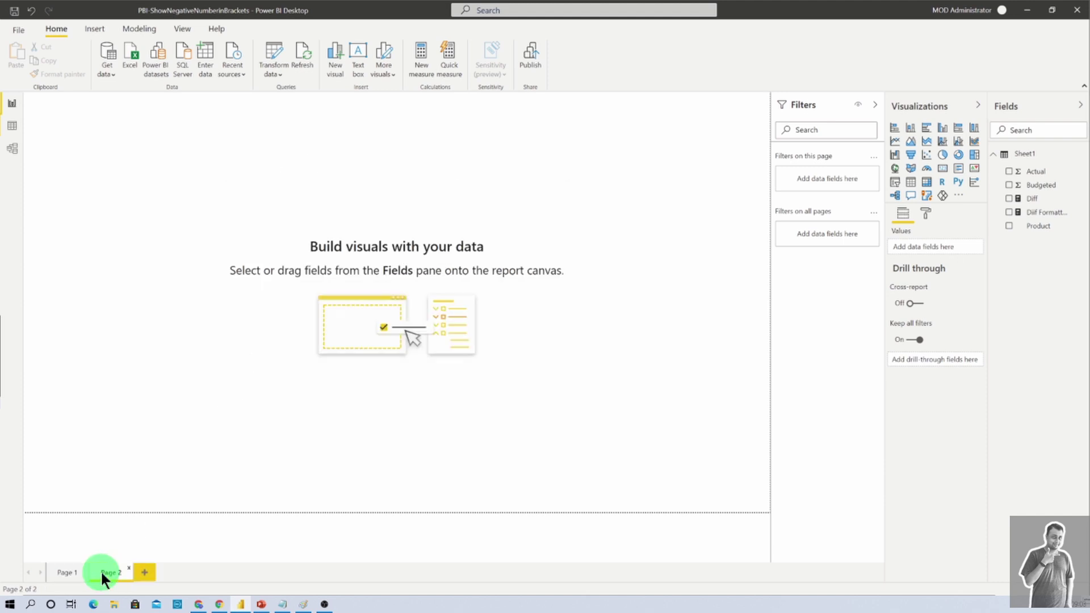
click(912, 186)
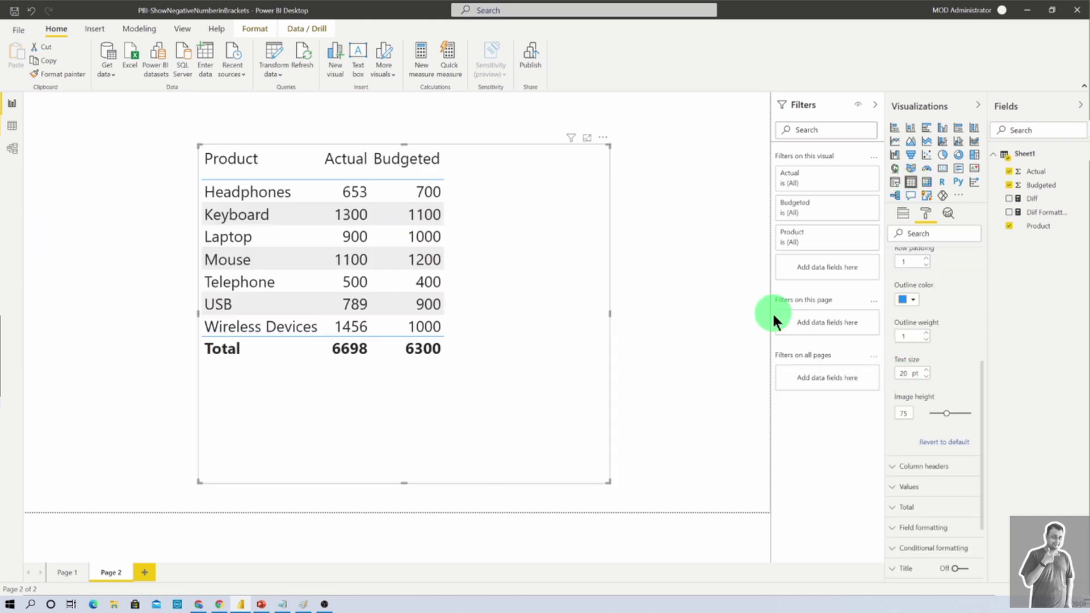
click(675, 312)
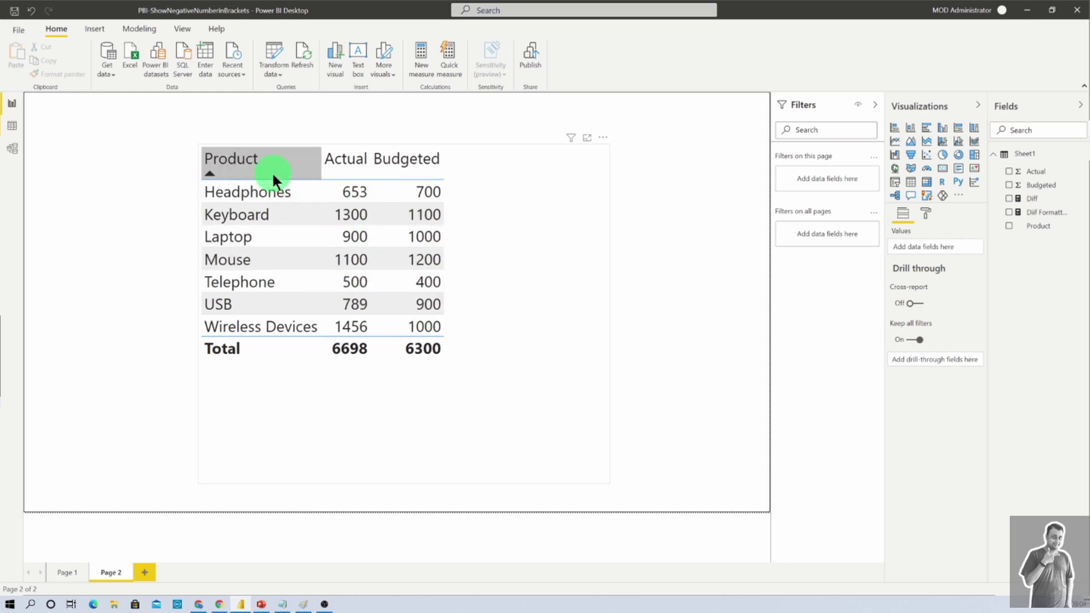
- Add the Diff measure to the table and widen the Diff column
click(1032, 198)
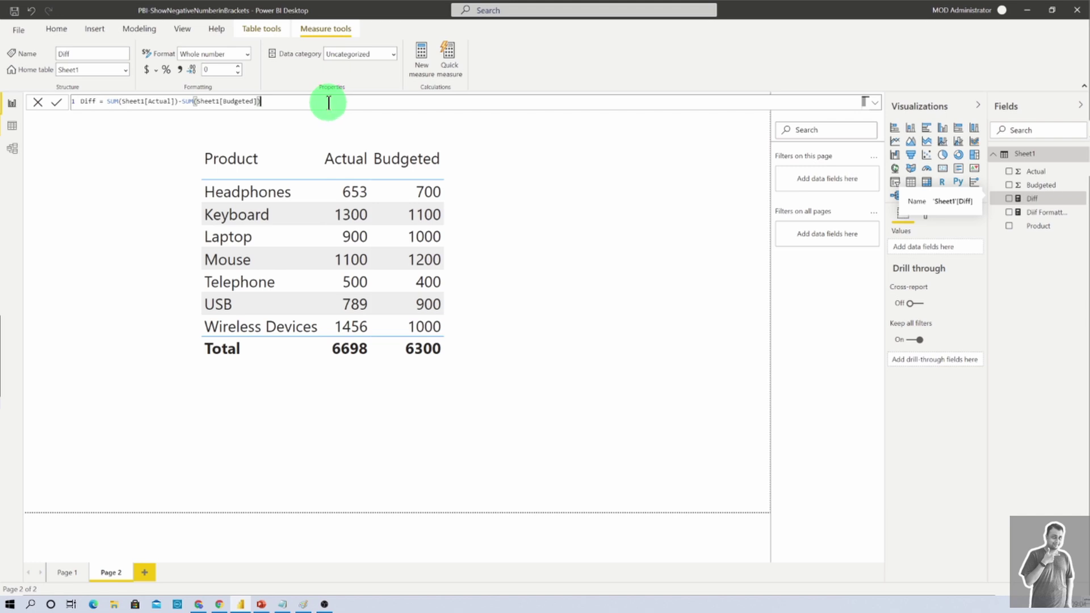
scroll(328, 103, up, 5)
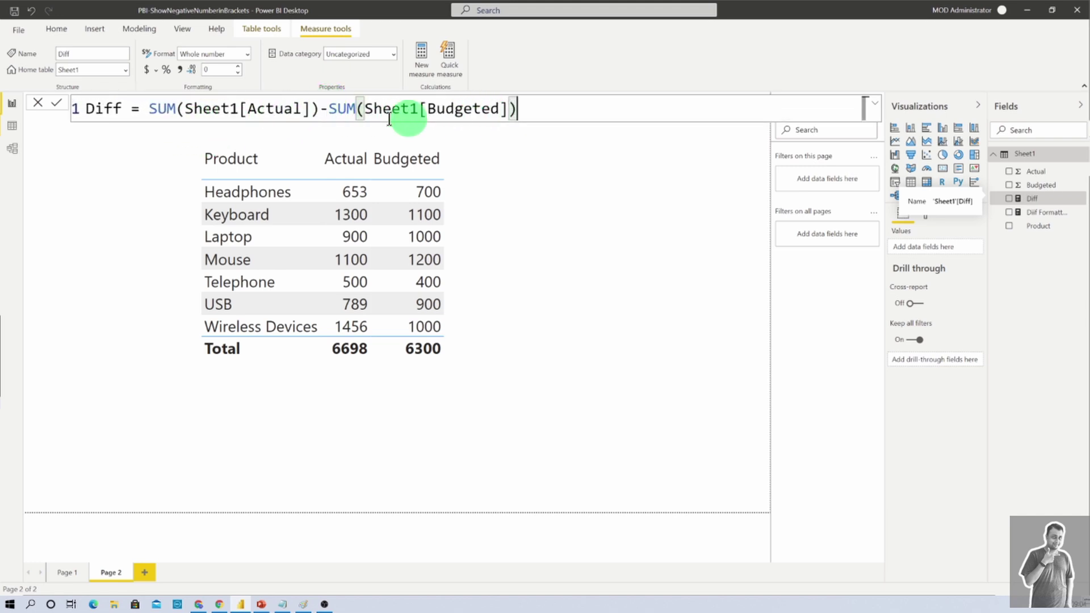
click(565, 241)
click(1010, 198)
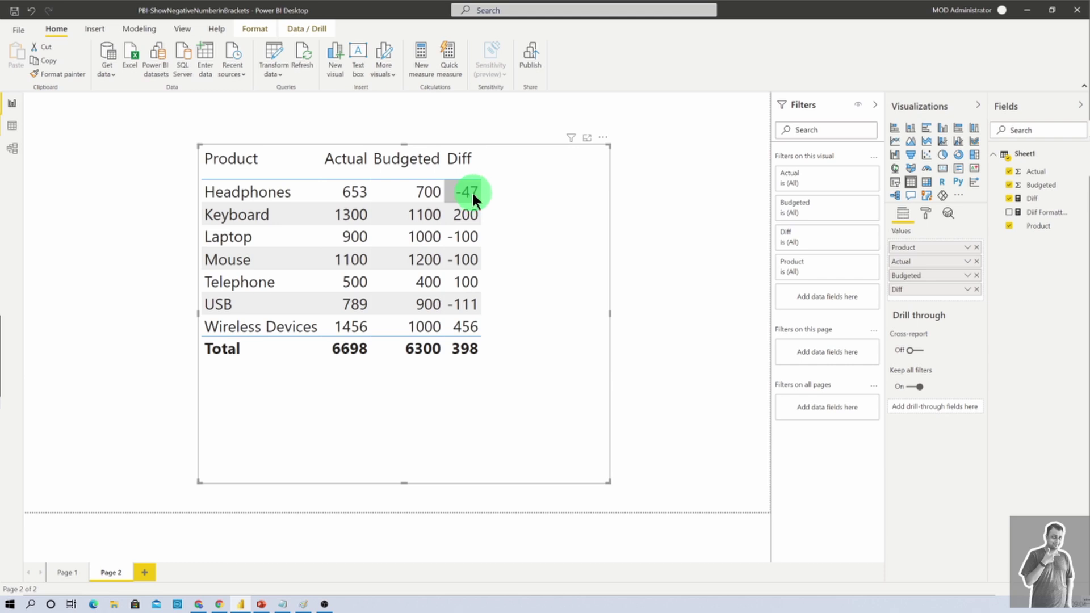
drag(479, 196, 496, 194)
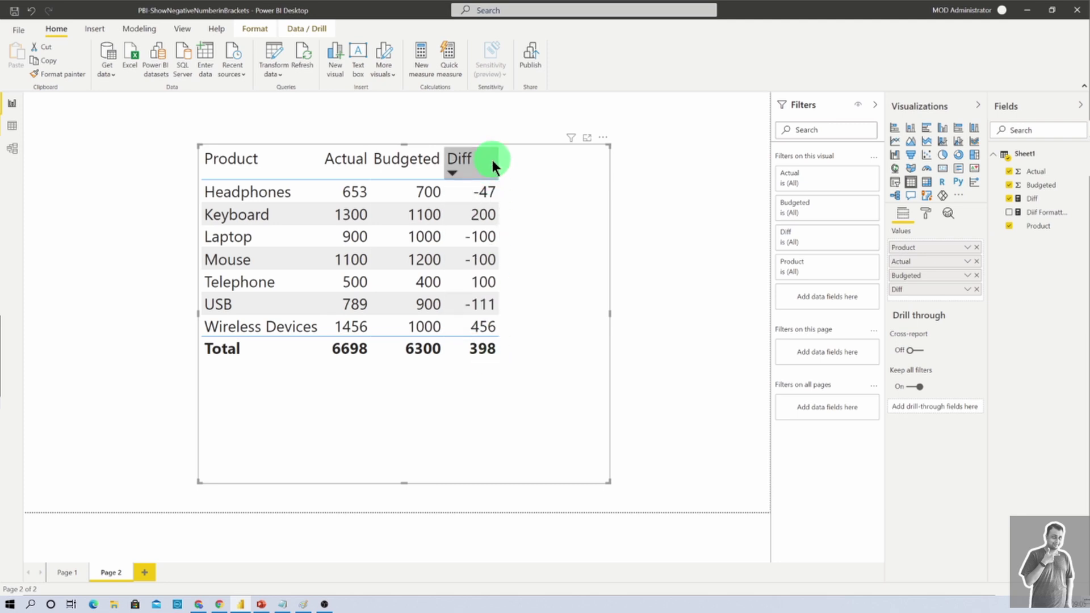
- Create the Sheet1 measure Diff Formatted Final = FORMAT([Diff],"##,###; (##,###); -")
right_click(1018, 158)
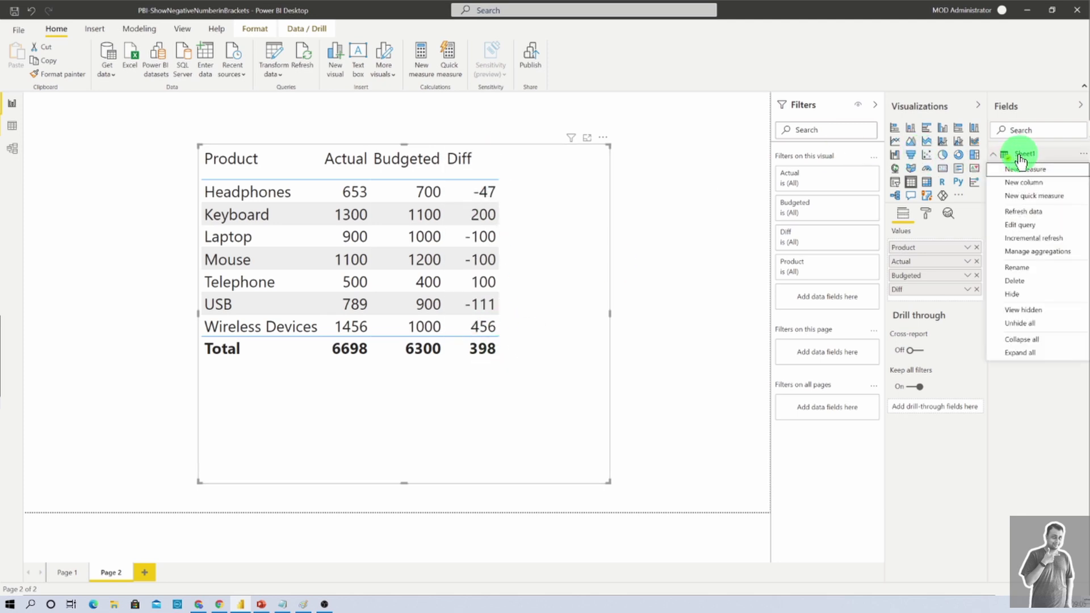
click(1024, 170)
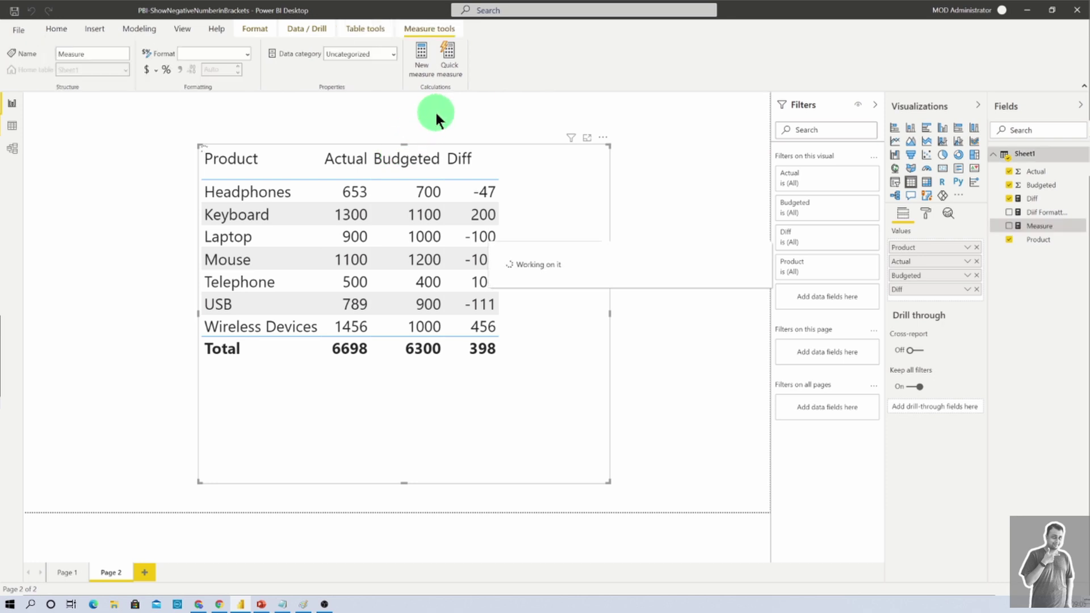
text(Diff)
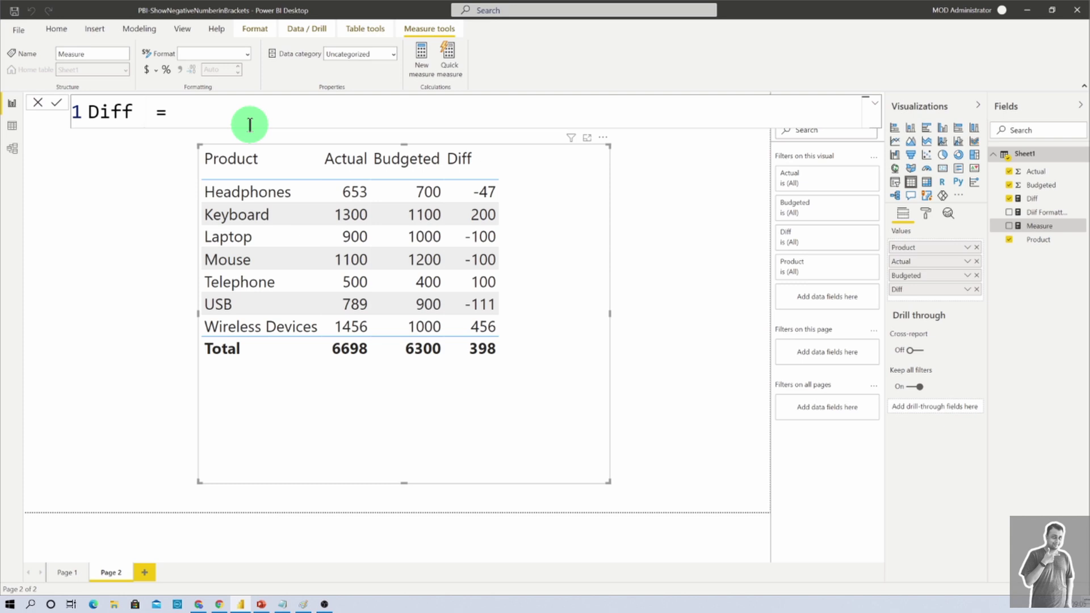
text( Formatted Final)
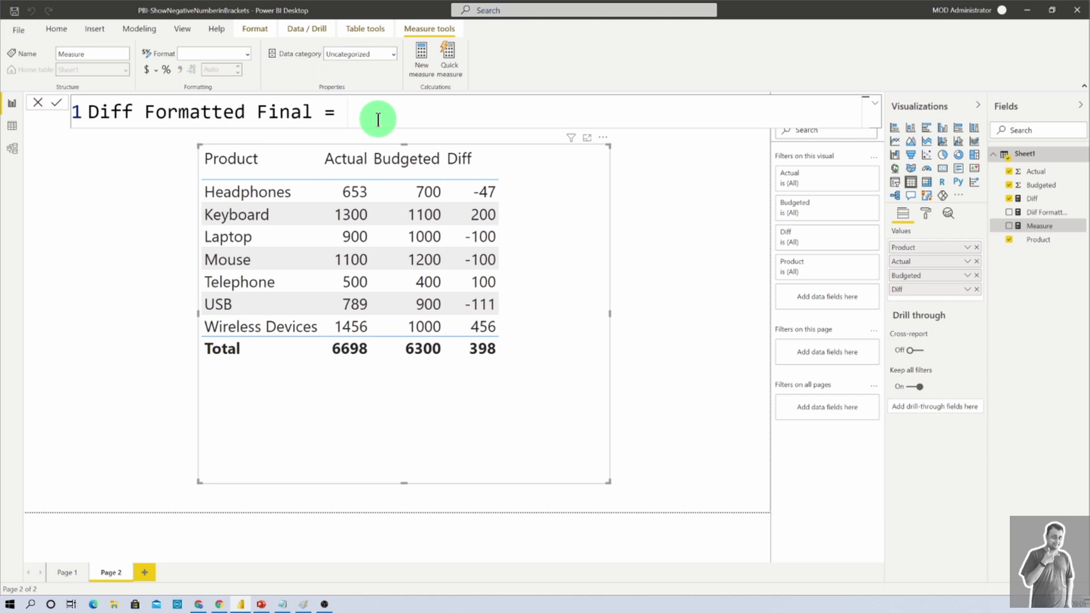
text( = Form)
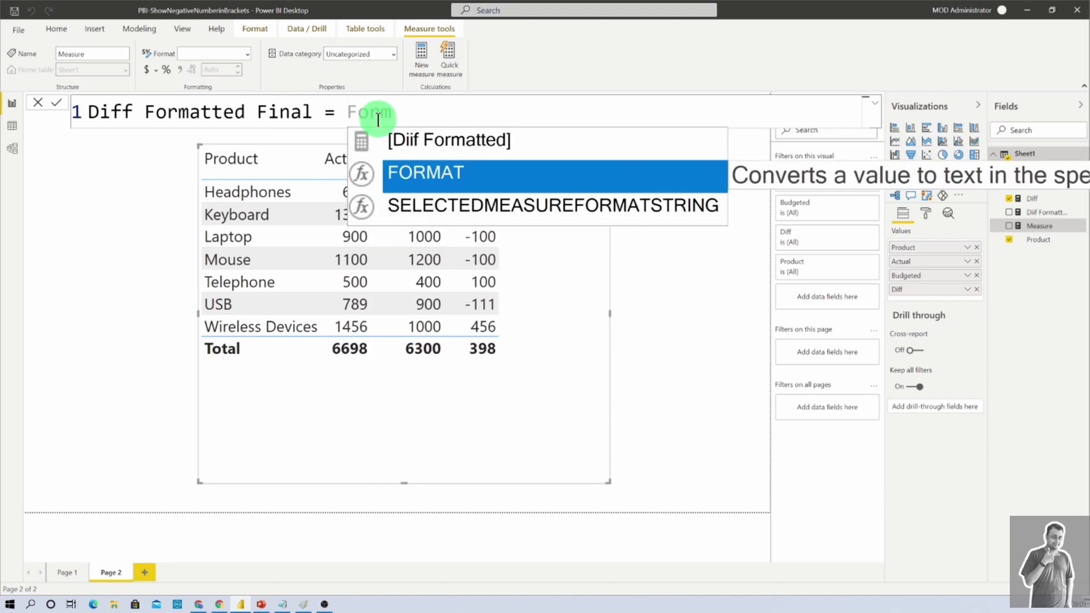
key(Tab)
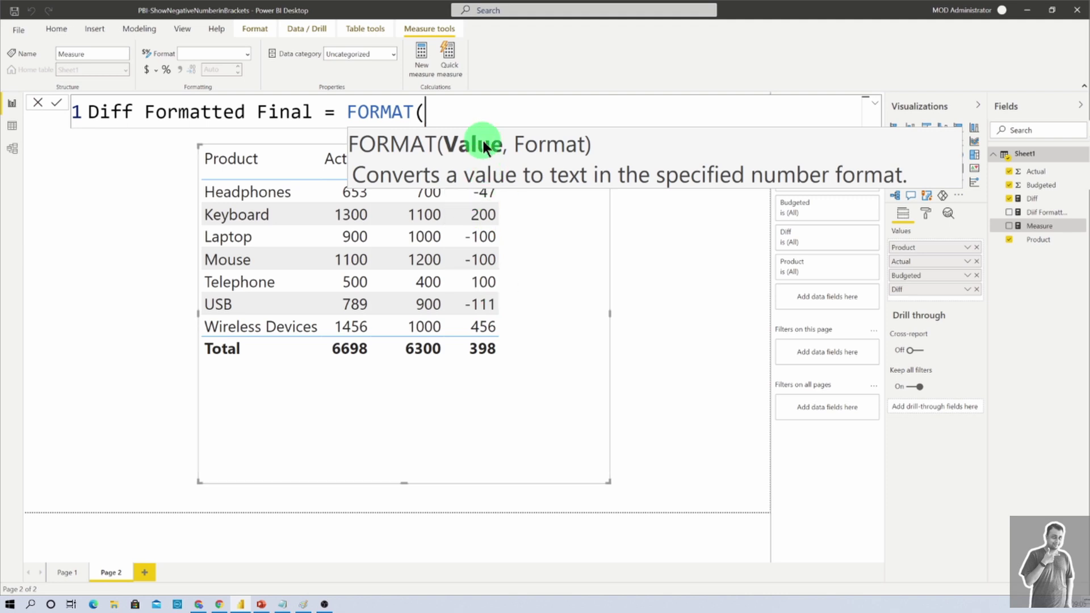
text(dif)
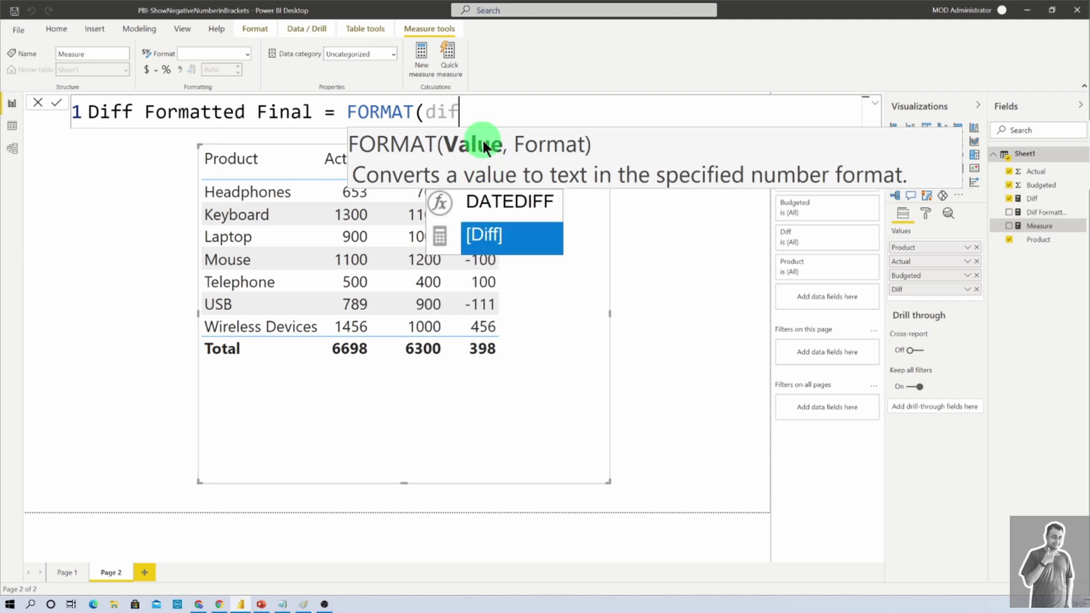
key(Tab)
text(,)
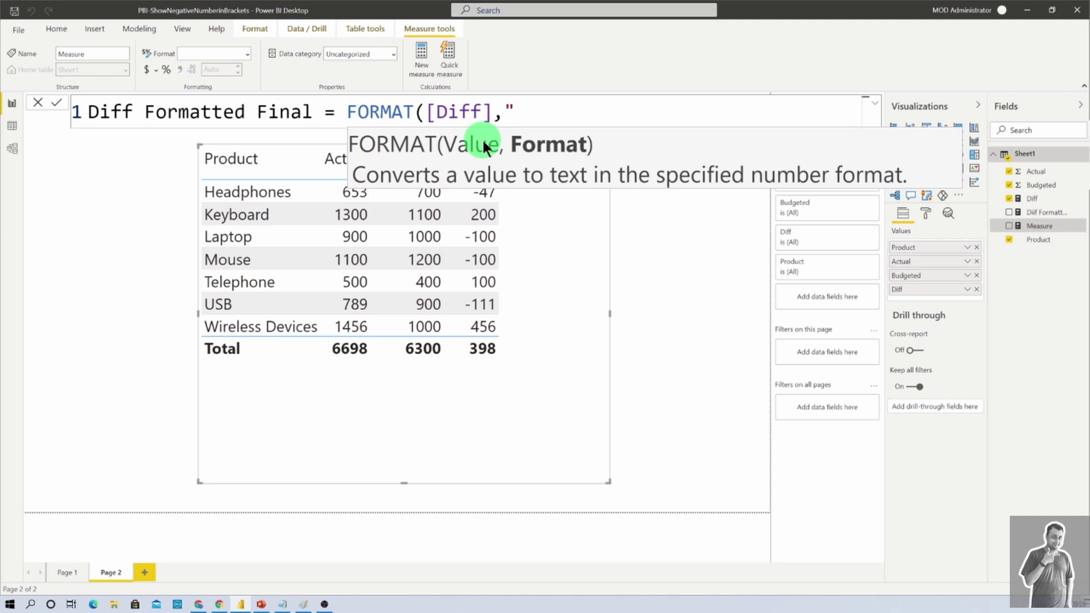
text(")
text(##,###)
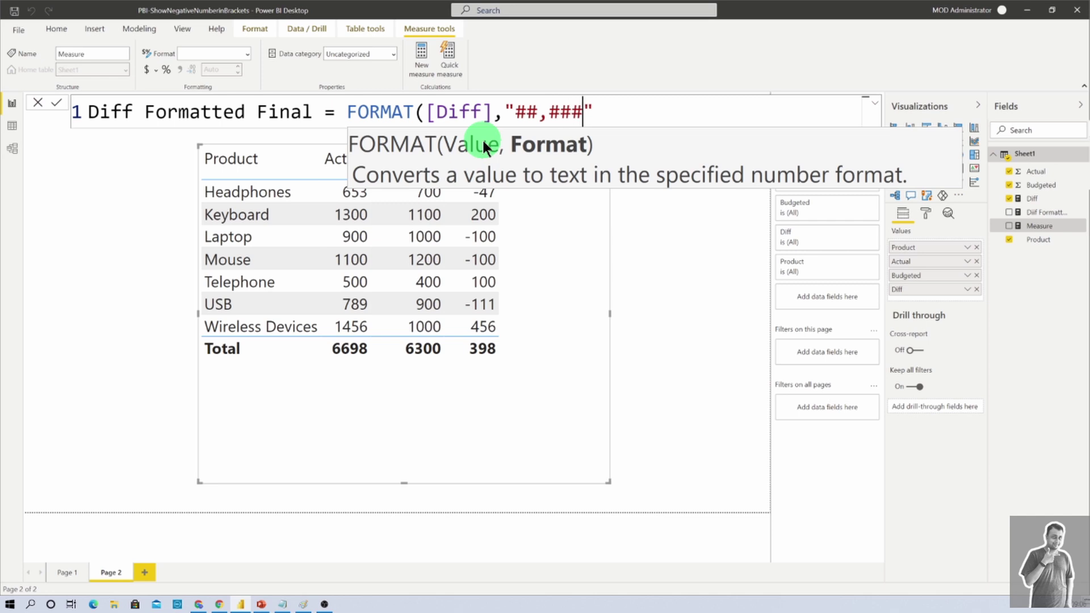
text(;)
text( ())
key(Left)
text(##,###)
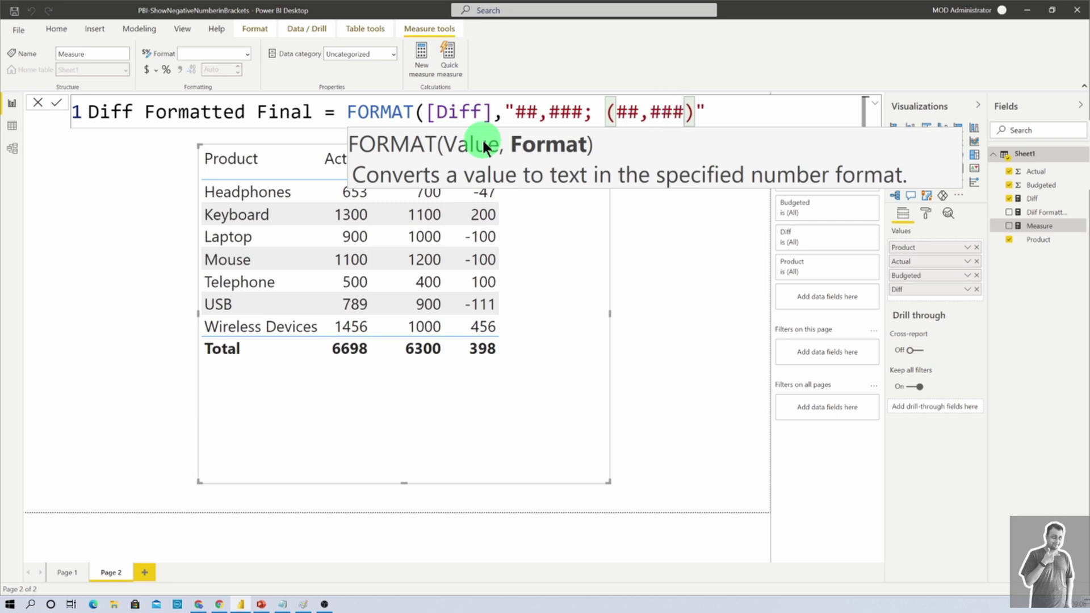
key(Right)
text(; -)
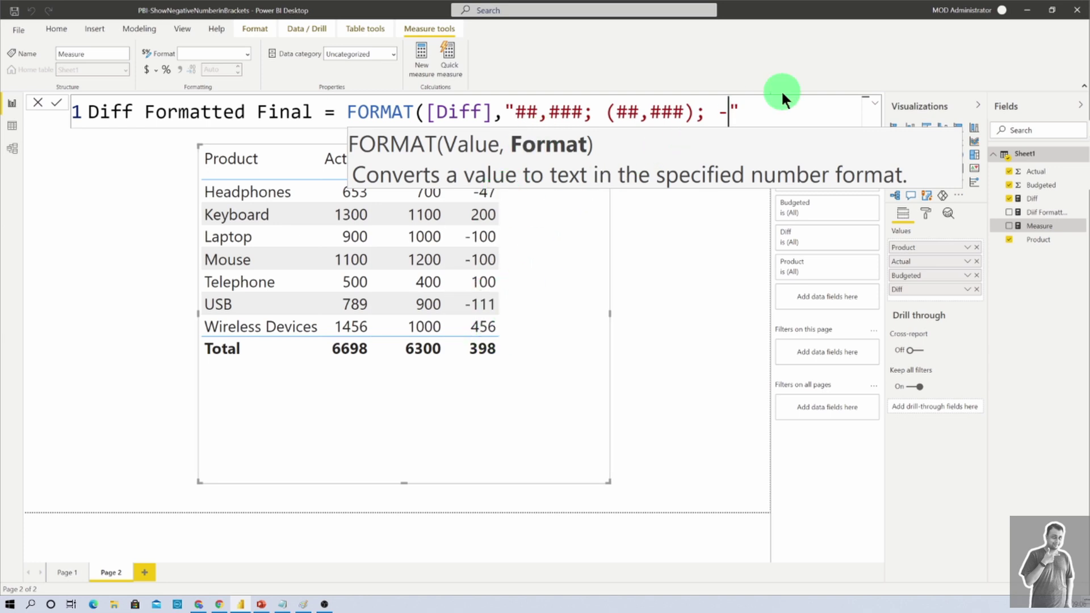
click(764, 112)
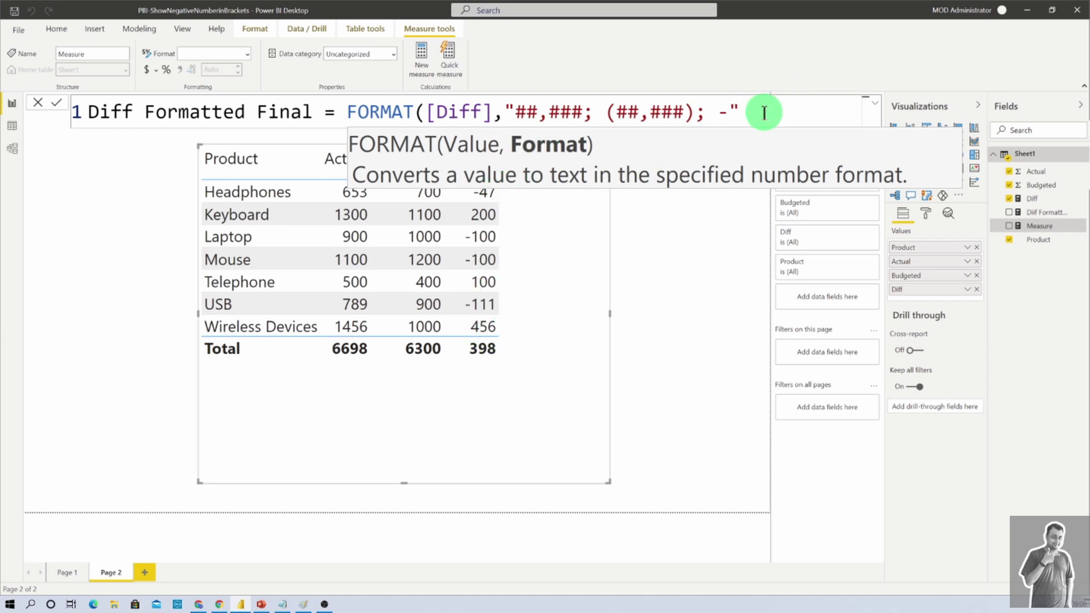
text())
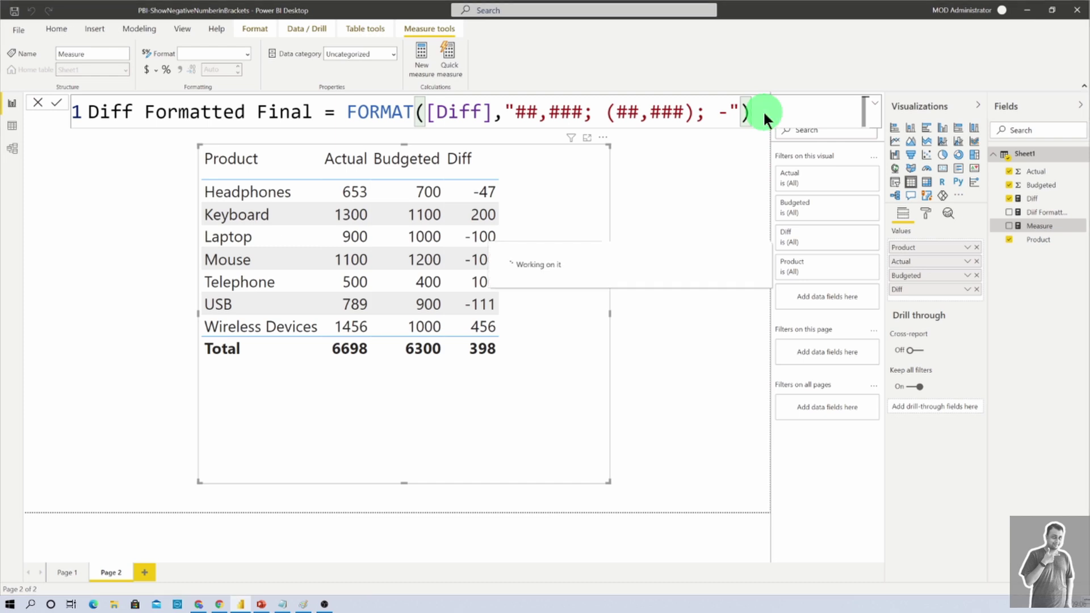
- Add Diff Formatted Final to the table, showing negatives like (47) and (111)
click(1010, 212)
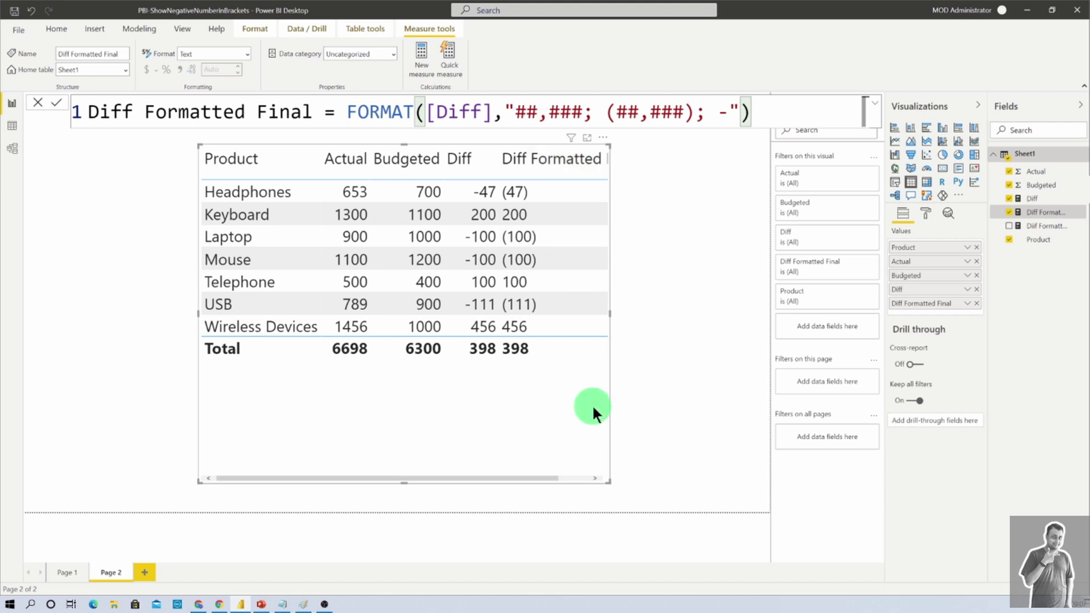
- Turn on conditional Font color for the Diff Formatted Final column
click(926, 216)
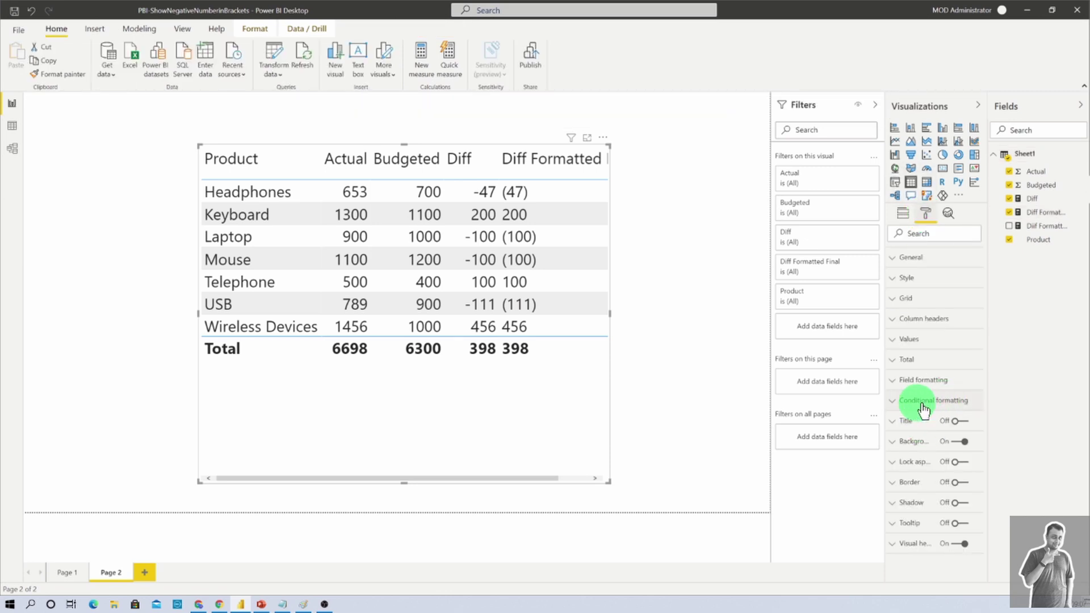
click(894, 402)
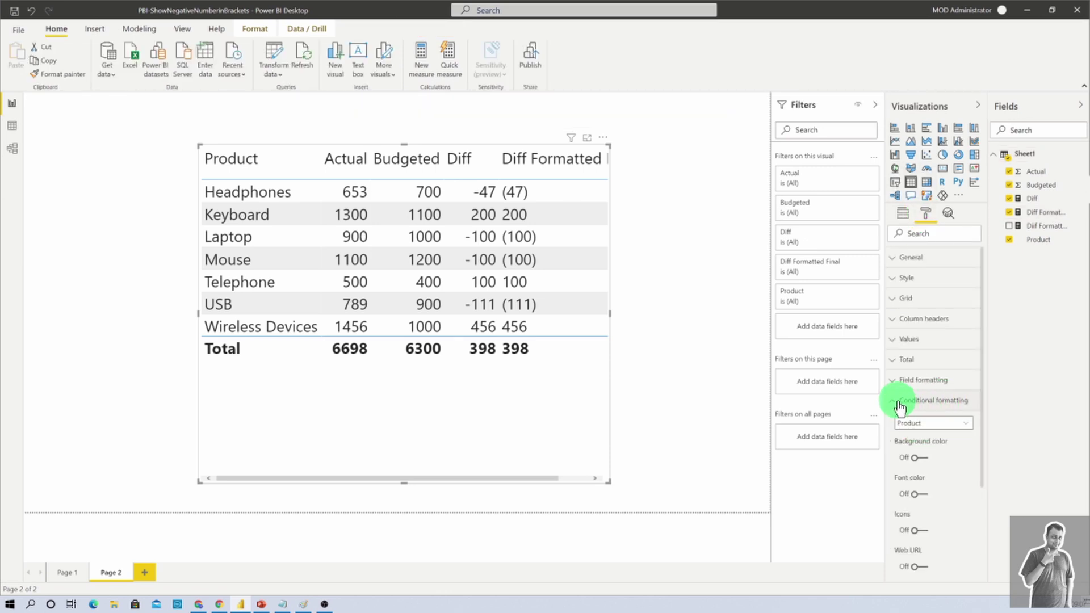
scroll(958, 421, down, 2)
scroll(958, 421, down, 3)
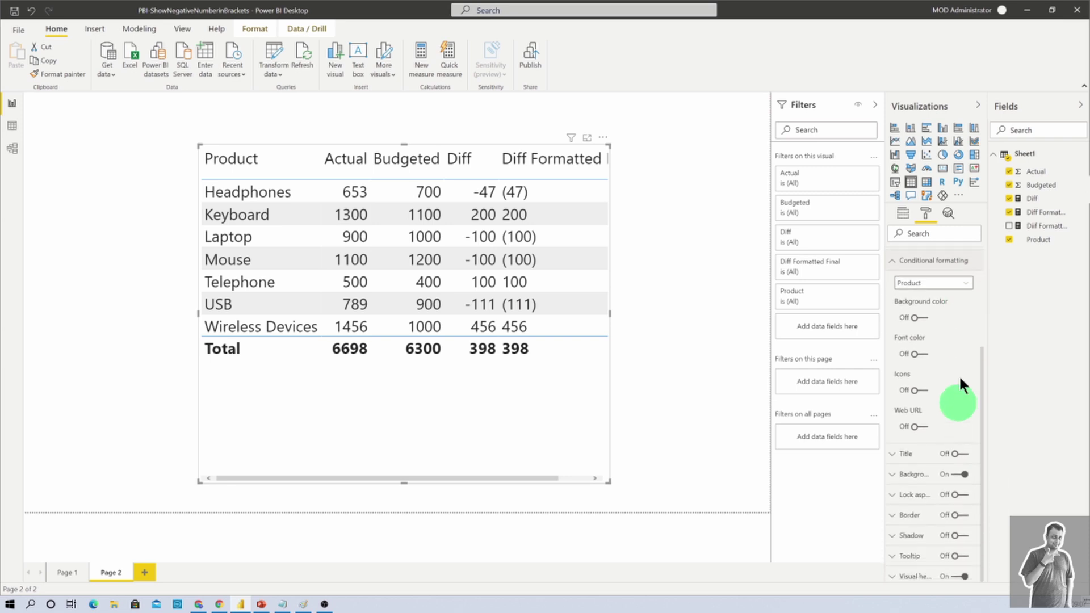
click(963, 282)
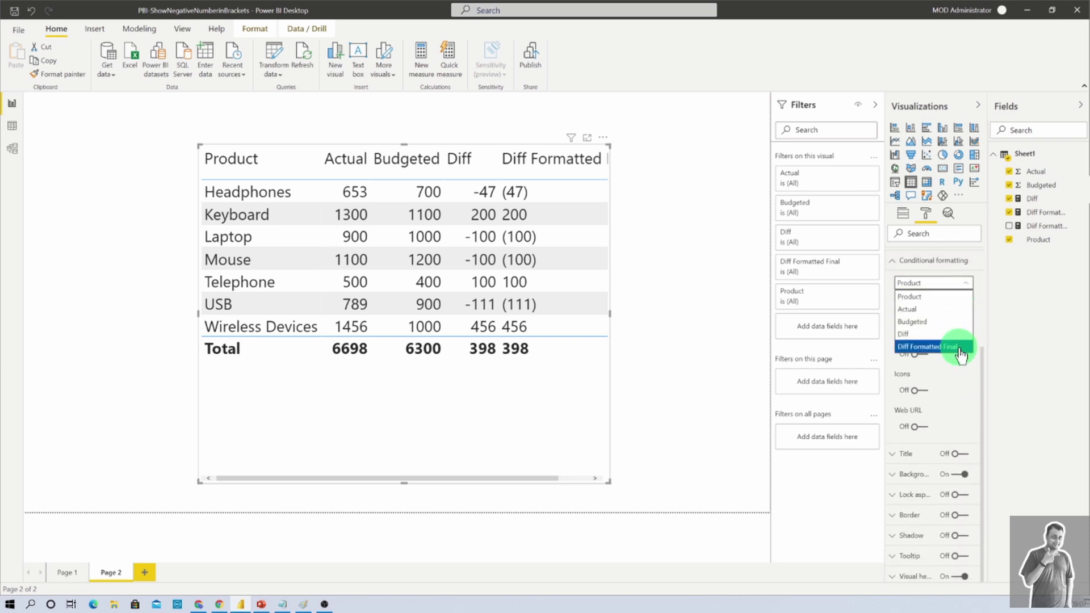
click(961, 348)
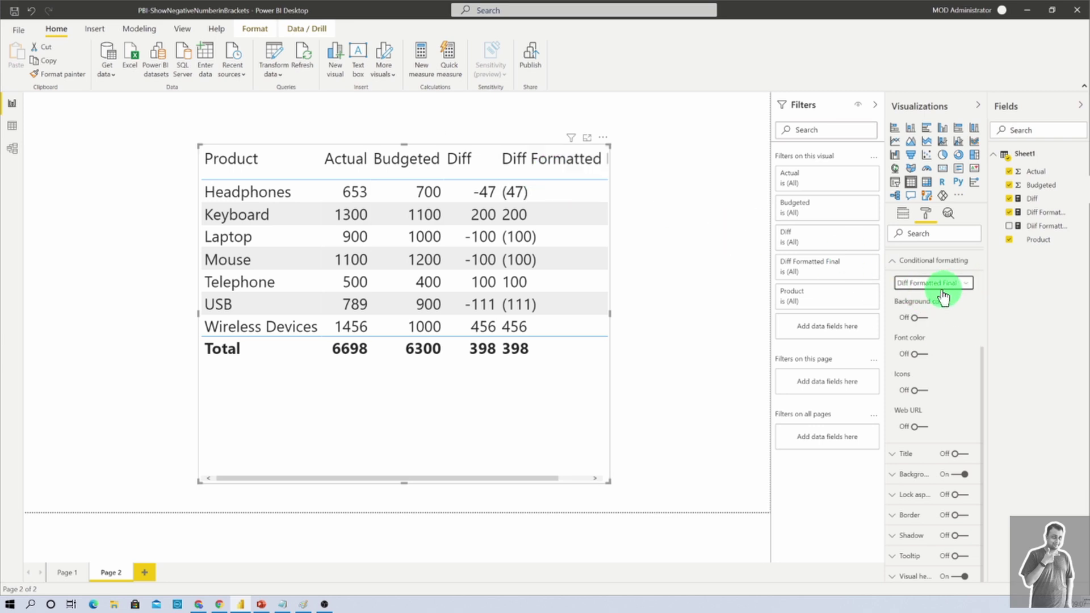
click(915, 357)
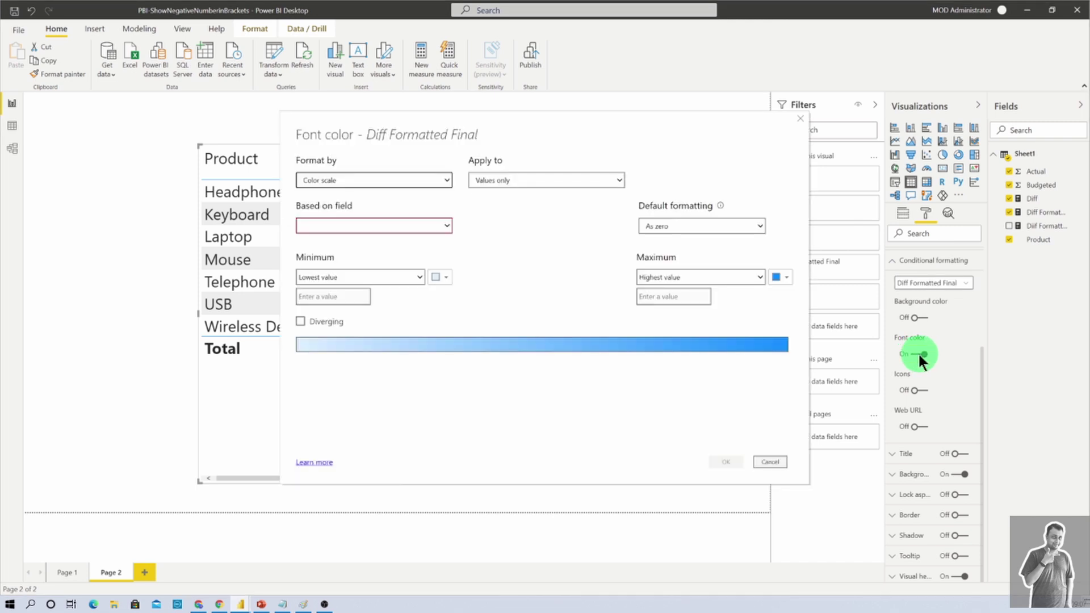
- Set the font colour's Format by option to Rules and reposition the dialog
click(435, 180)
click(430, 203)
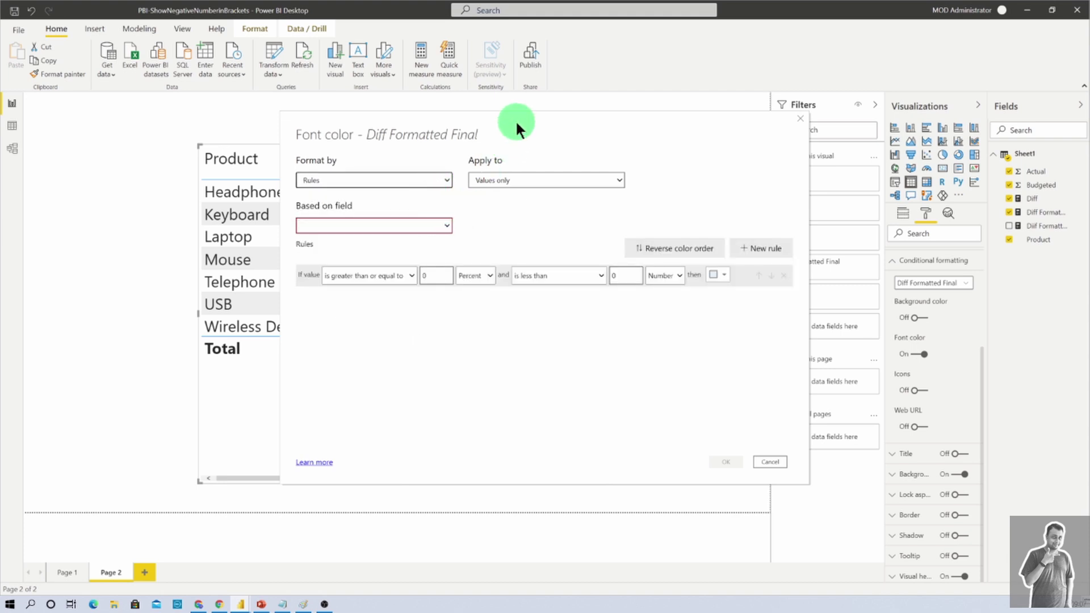
drag(515, 119, 849, 141)
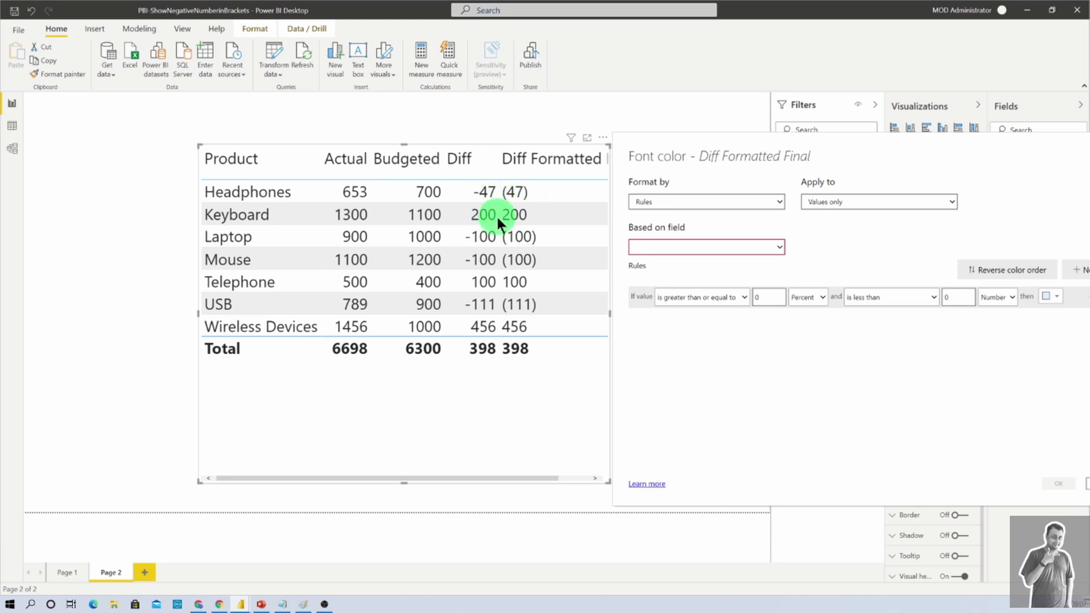
drag(769, 141, 431, 109)
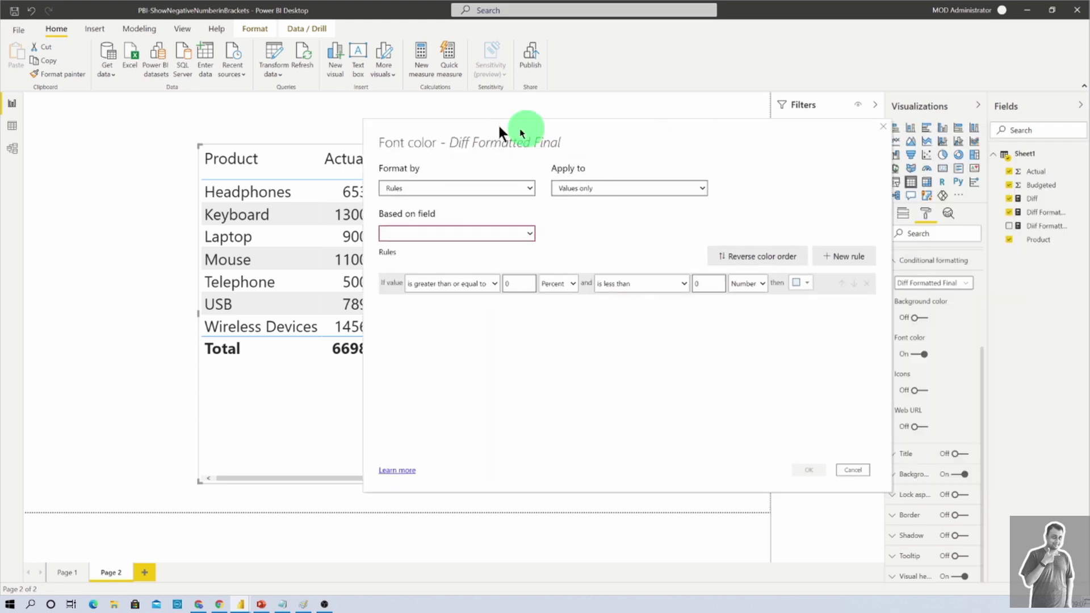
- Base the font colour on the Diff field, with Number as the rule's value type
click(444, 215)
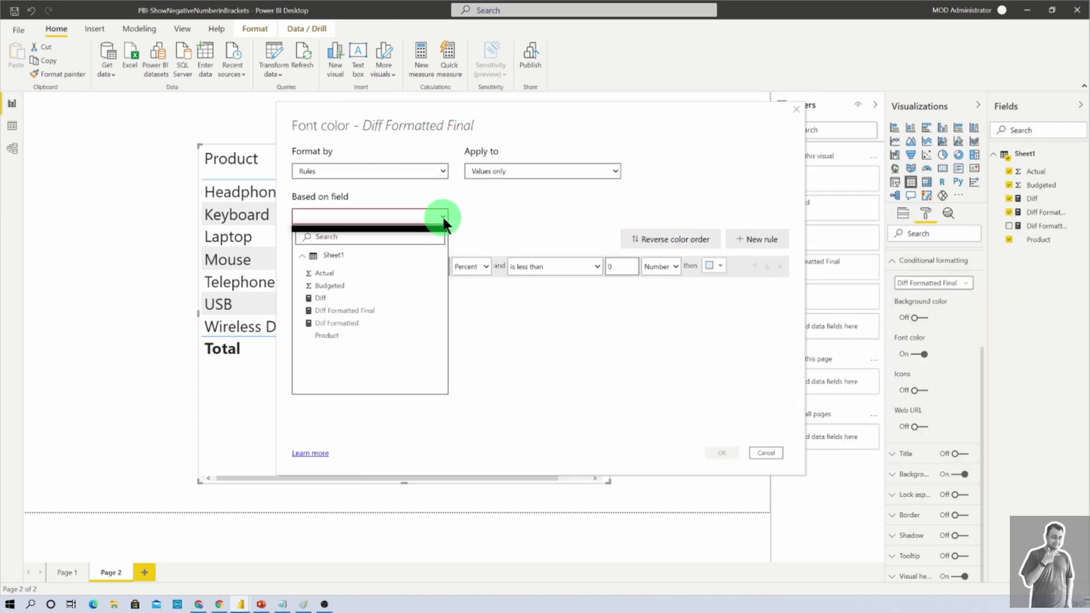
click(322, 298)
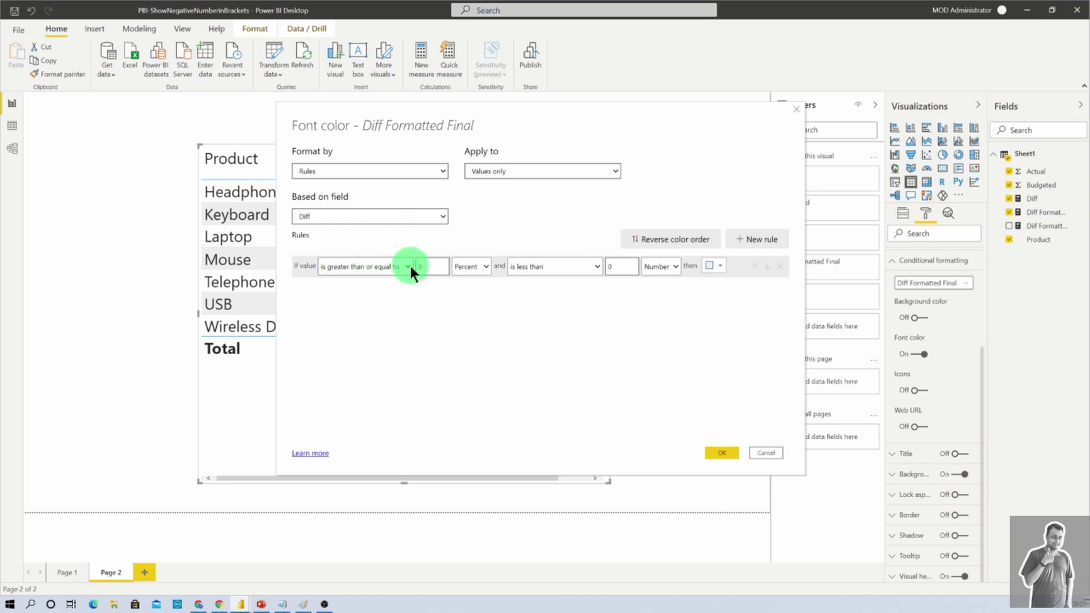
click(483, 267)
click(470, 278)
click(613, 266)
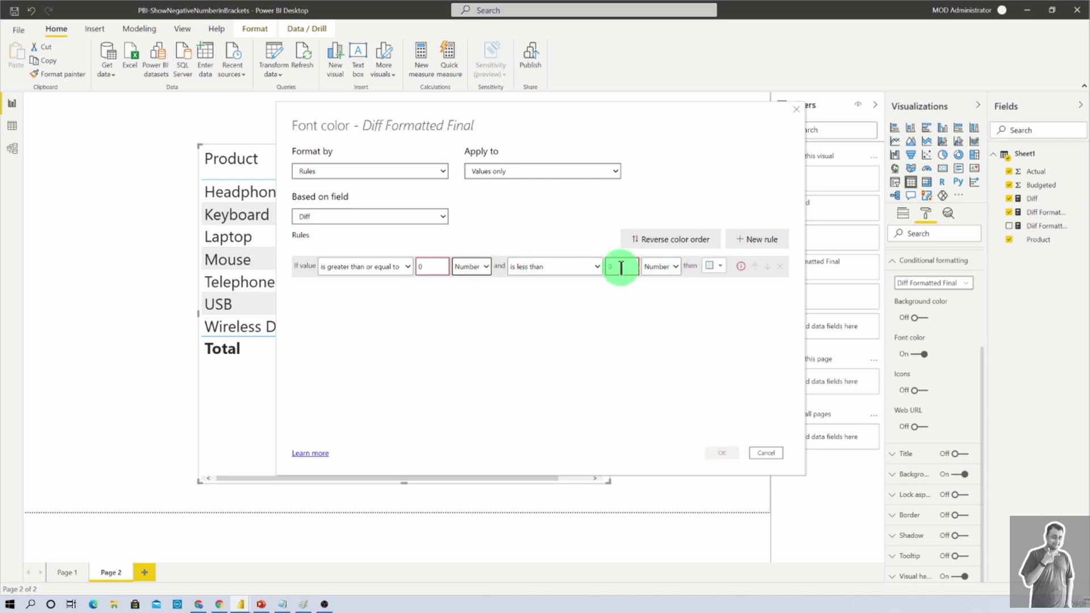
- Colour the first rule deep red and clear its lower bound to start at minimum
click(714, 266)
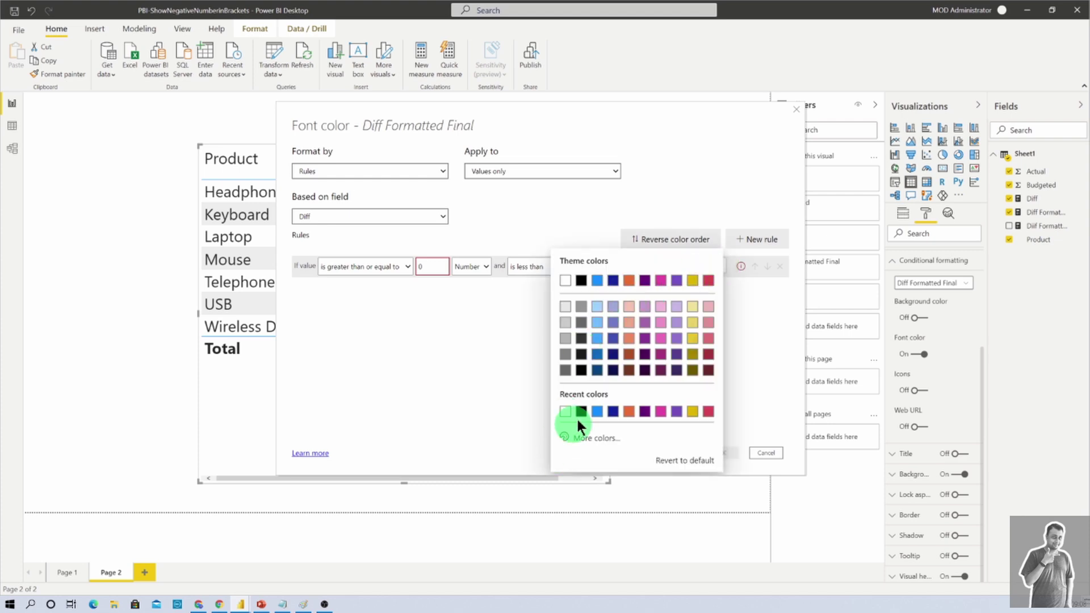
click(599, 440)
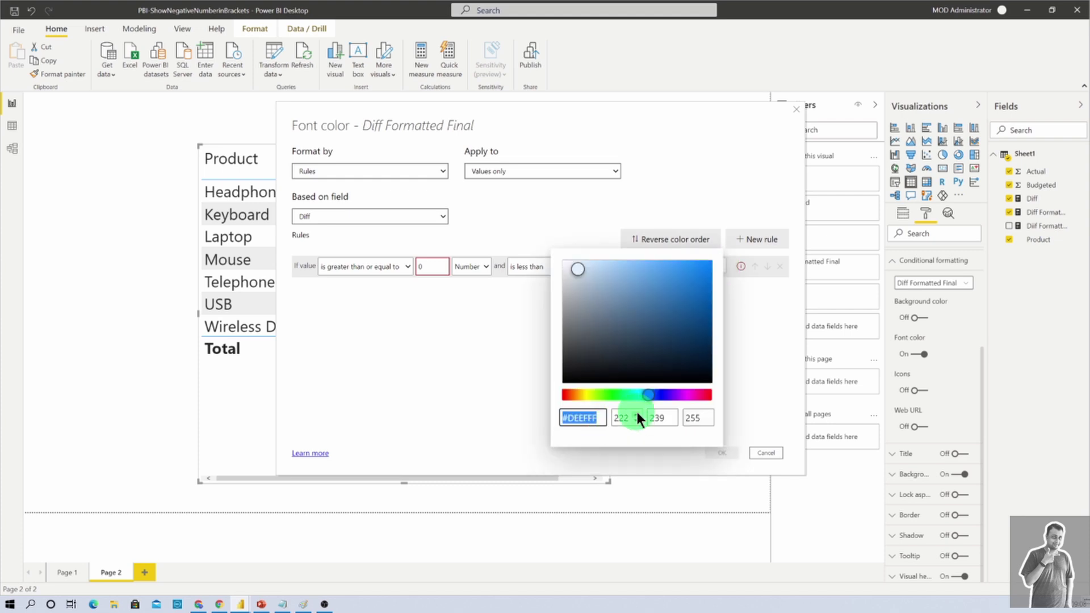
click(566, 395)
click(704, 267)
click(748, 370)
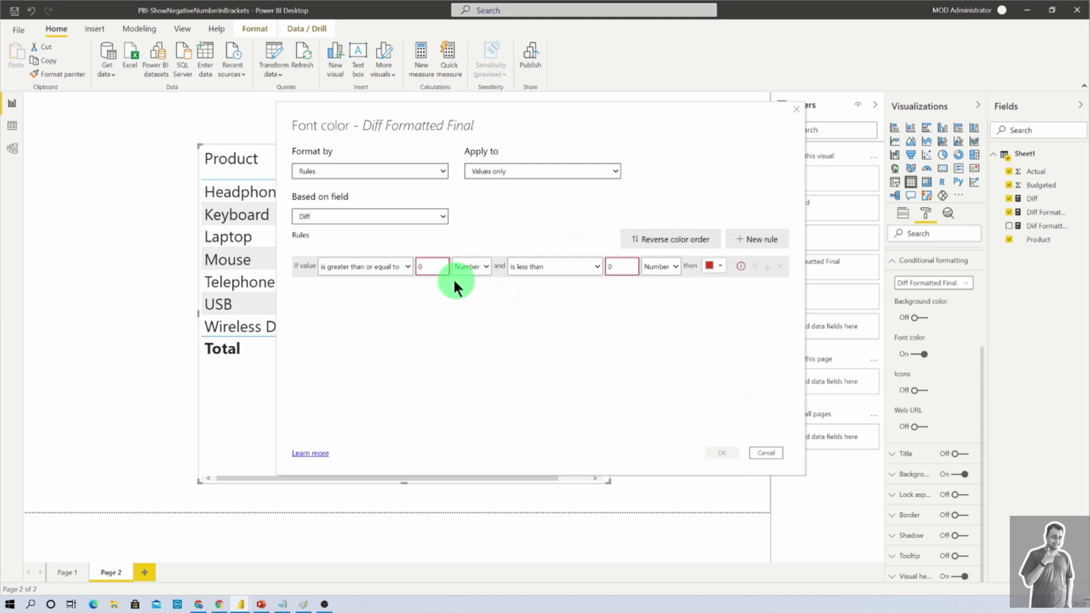
click(430, 267)
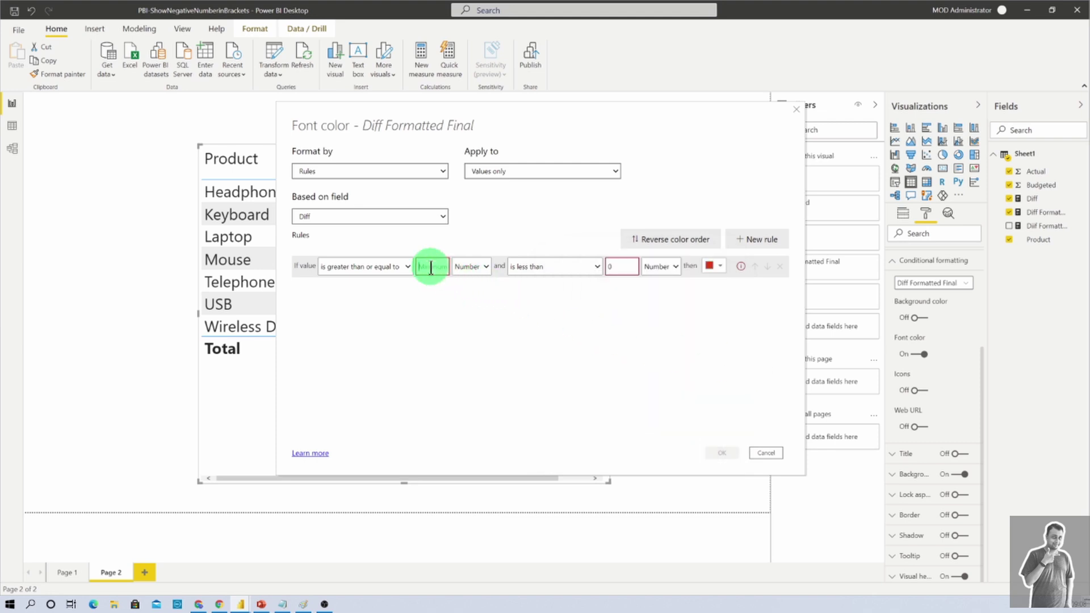
key(Delete)
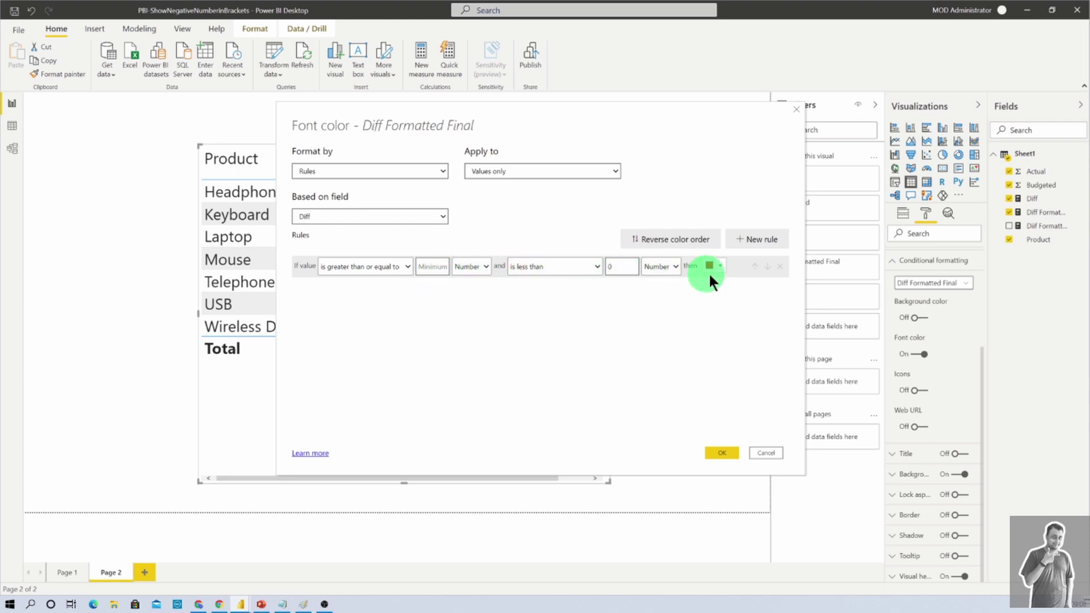
- Add a second Number rule from 0 with no upper bound, running to maximum
click(756, 239)
click(426, 288)
text(0)
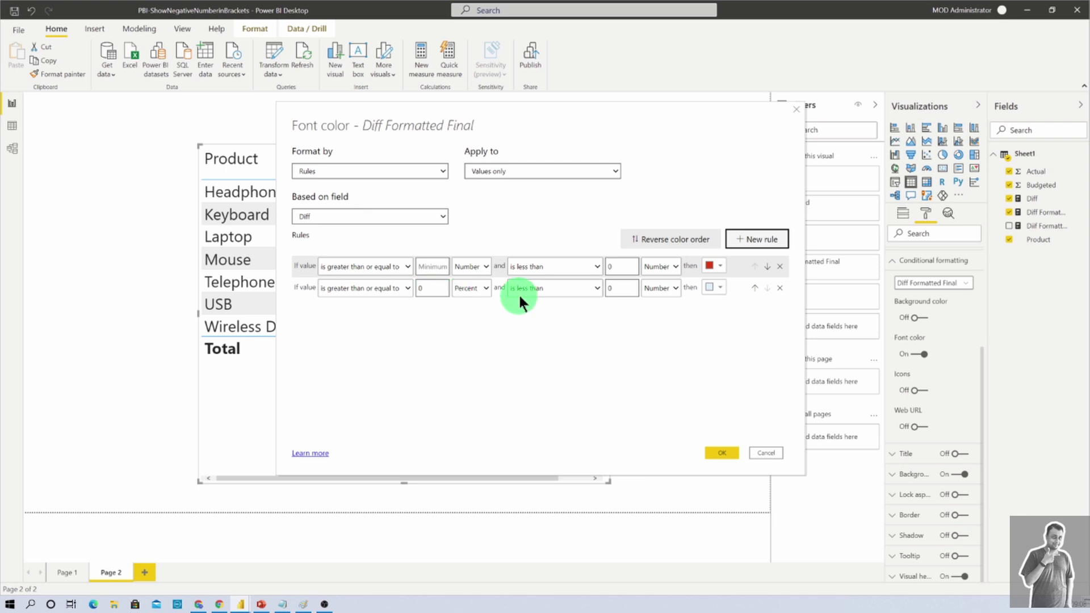
click(473, 288)
click(477, 301)
click(621, 288)
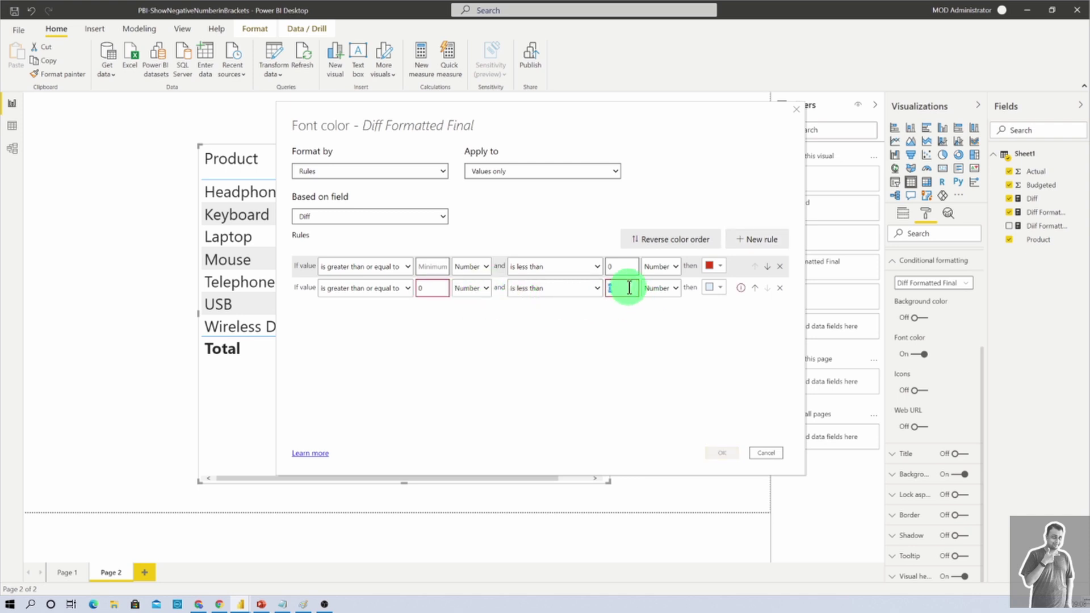
key(Delete)
click(640, 331)
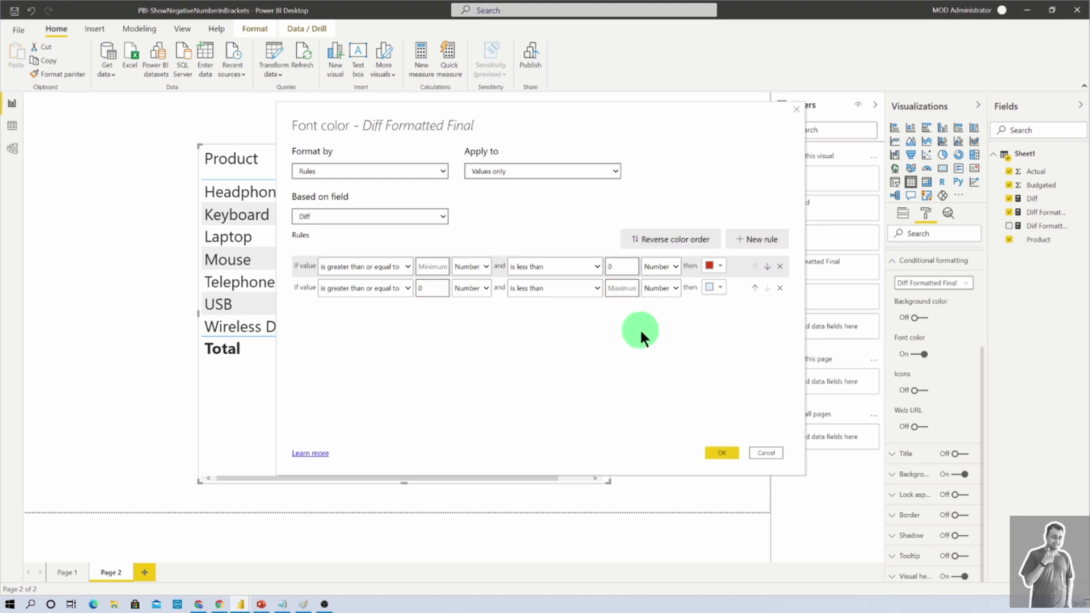
- Colour the second rule dark green (#037903) and check both rules' bounds
click(714, 290)
click(589, 440)
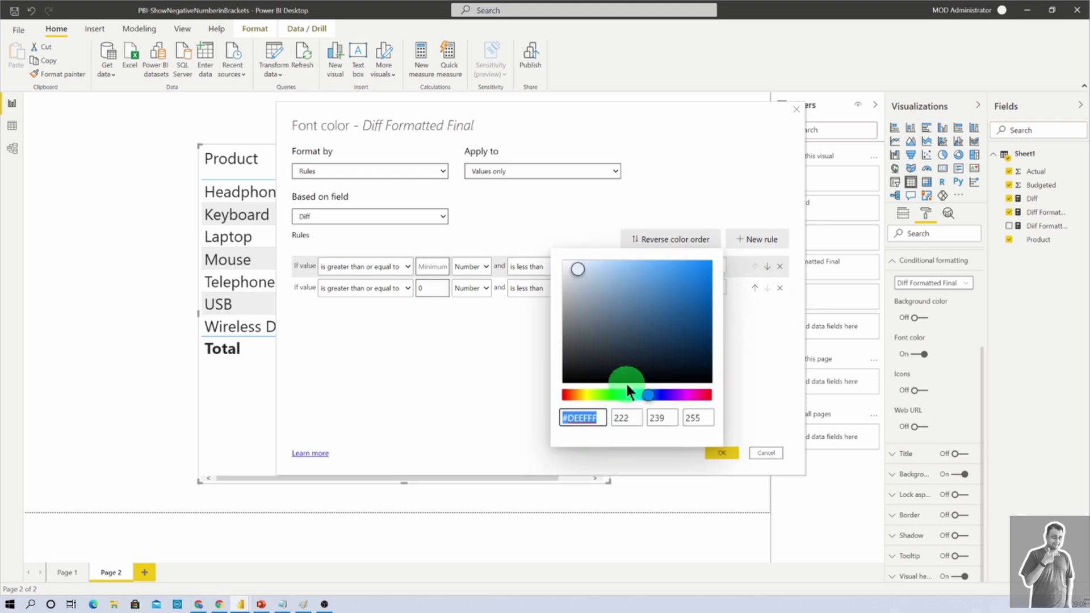
click(612, 395)
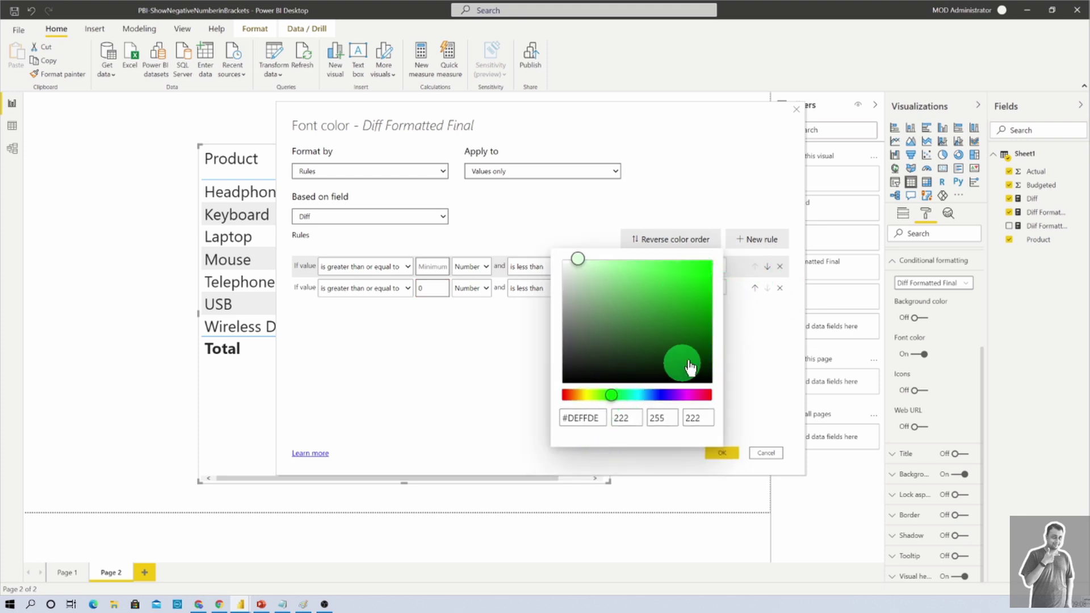
click(703, 325)
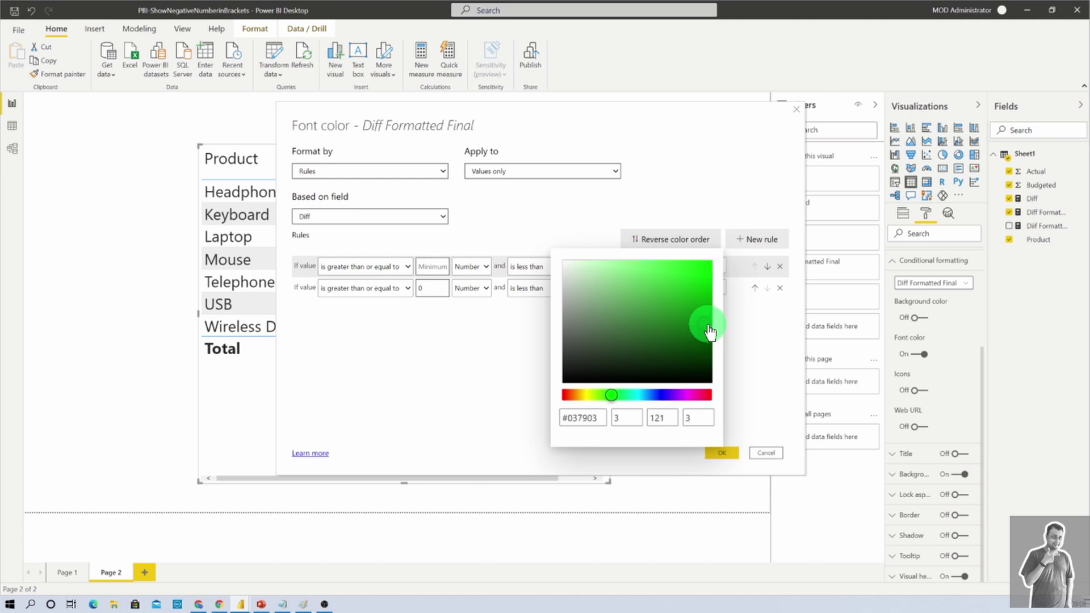
click(750, 385)
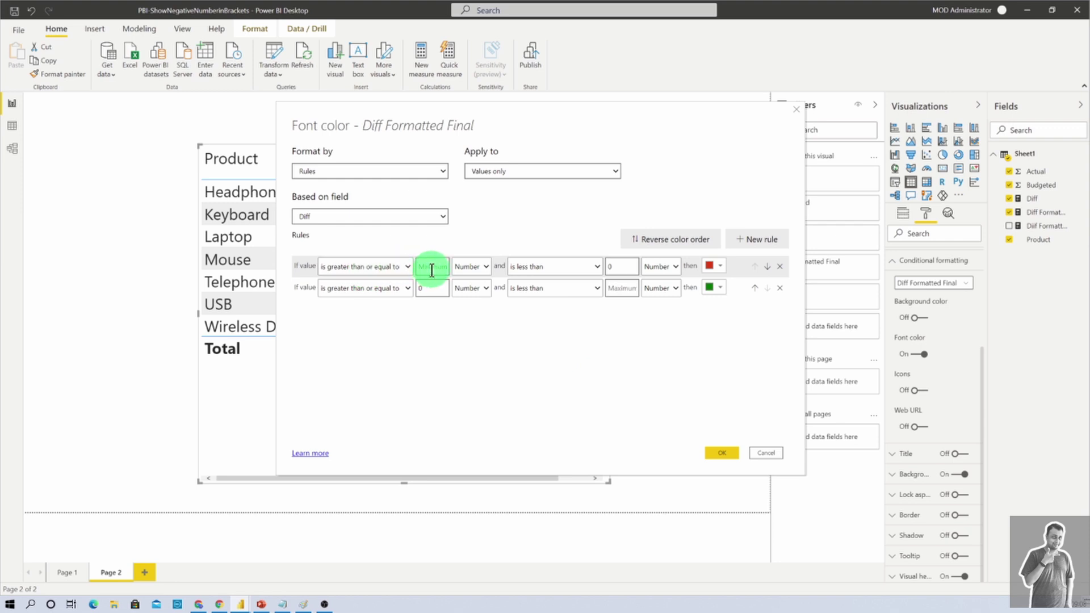
click(424, 267)
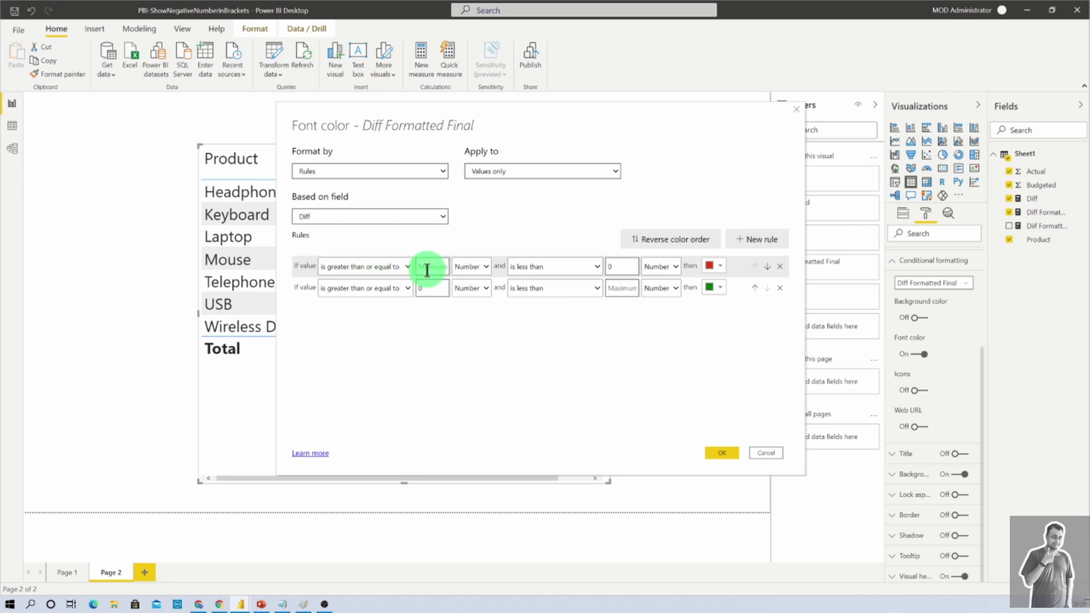
click(621, 289)
- Apply the red/green colour rules and set Diff Formatted Final alignment to Right
click(721, 454)
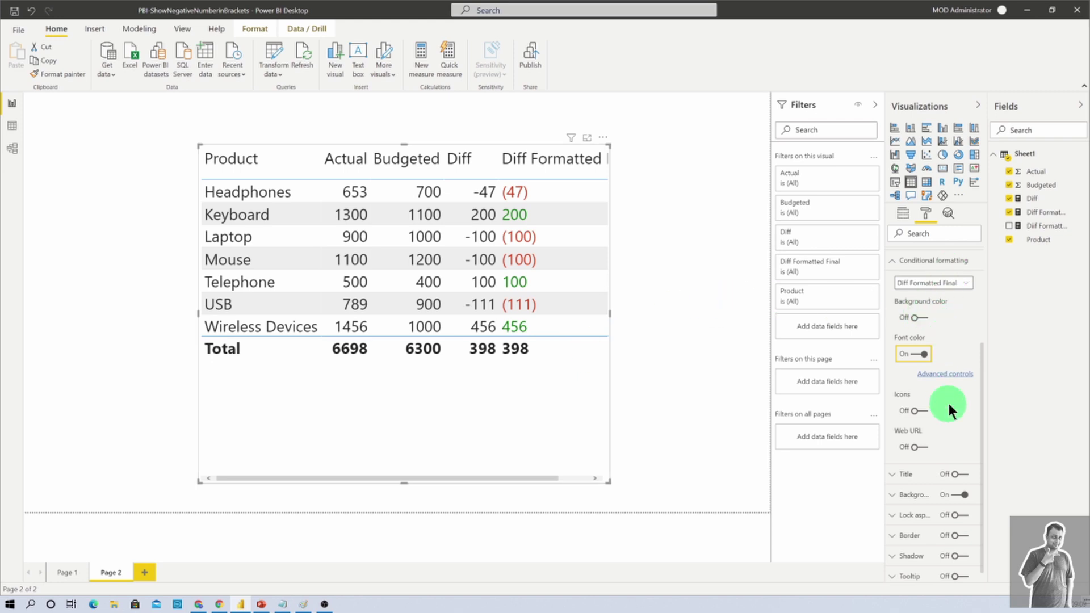
scroll(970, 341, up, 3)
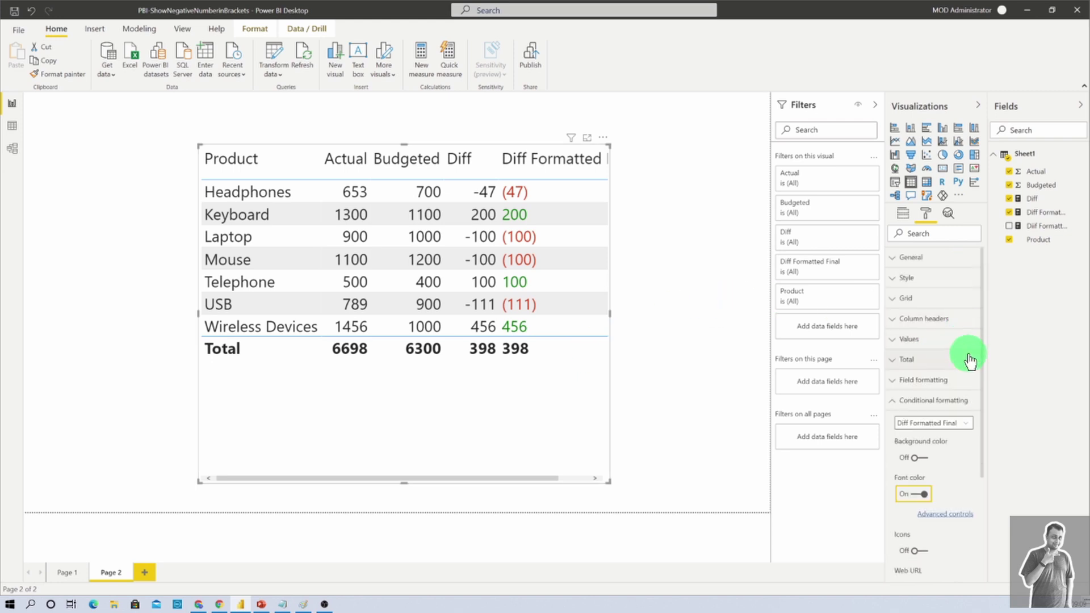
click(924, 380)
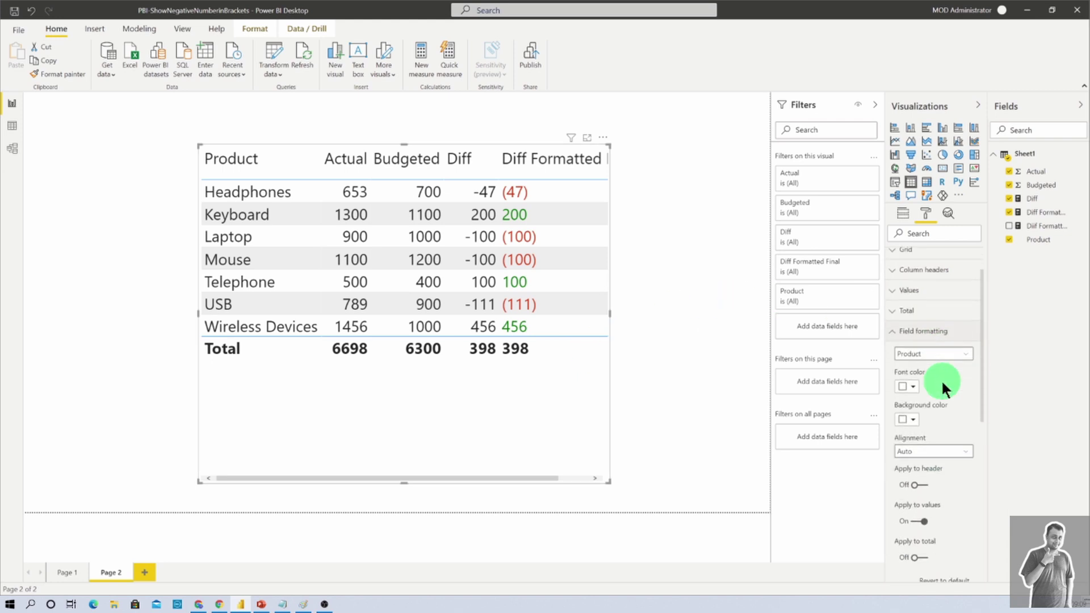
click(934, 346)
click(934, 407)
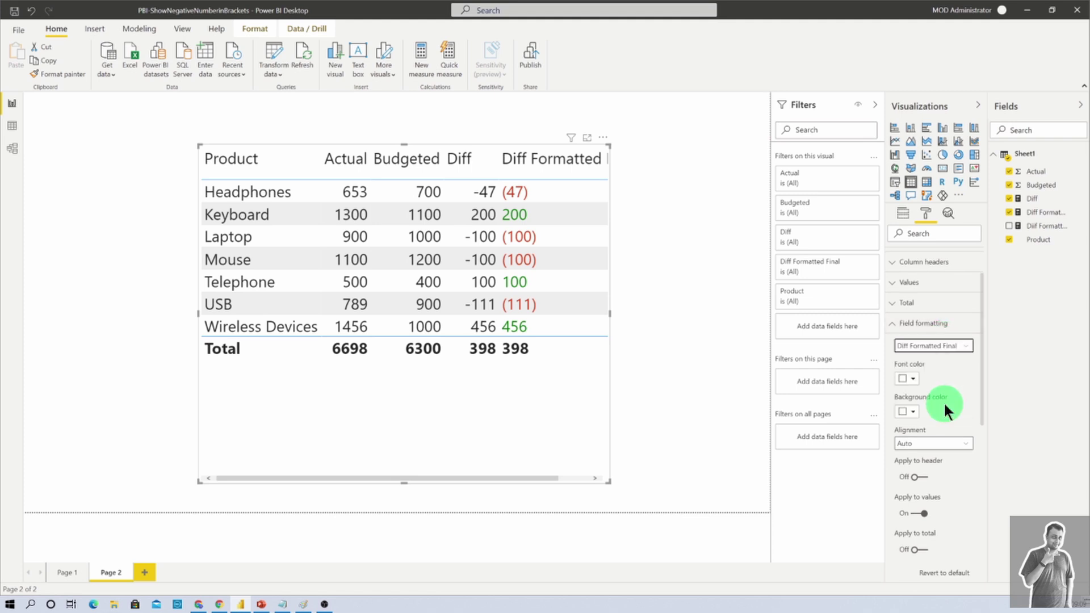
click(945, 444)
click(906, 494)
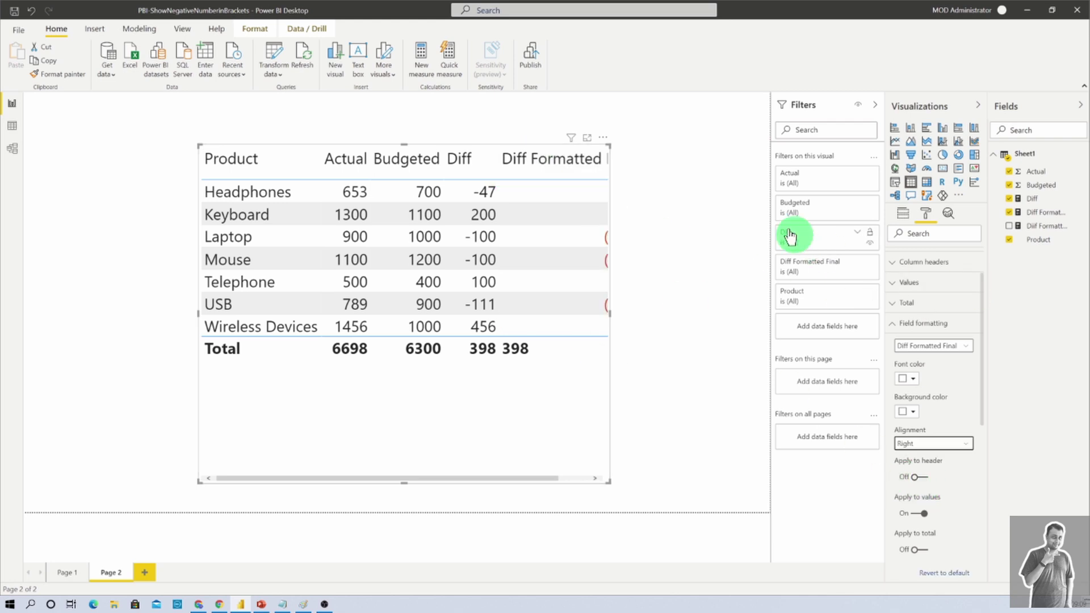
- Remove the Diff field from the table's Values and deselect the table
click(905, 214)
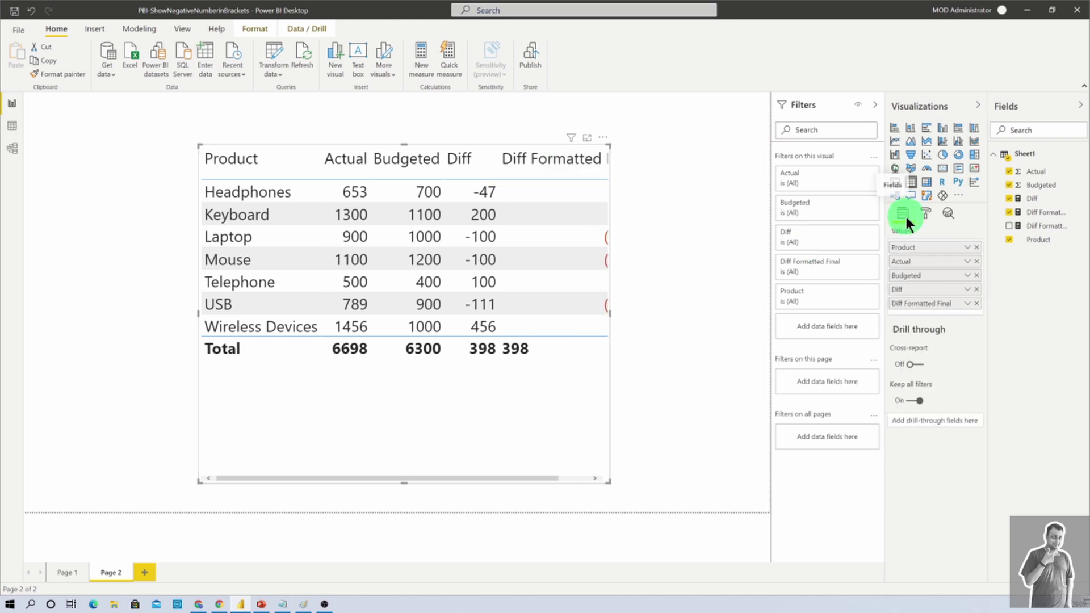
click(977, 289)
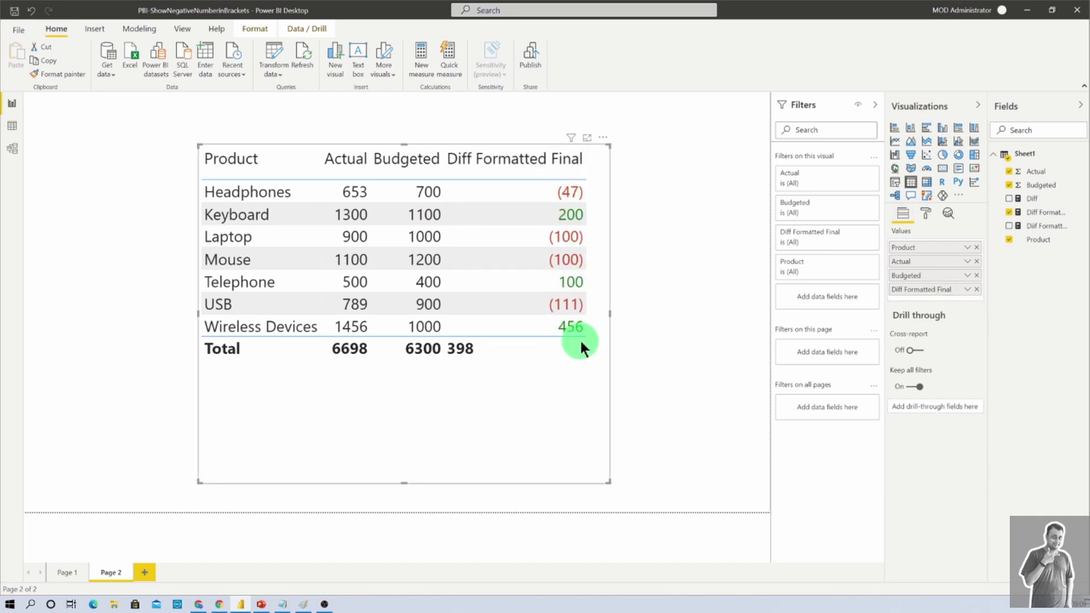
click(579, 367)
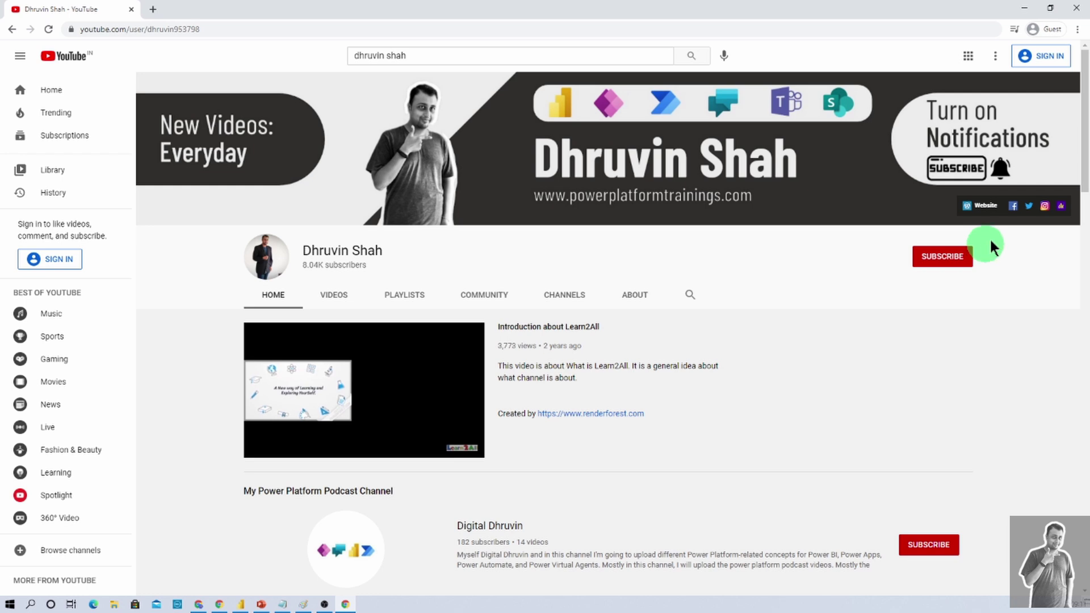
- Open the creator's podcast page and Instagram profile from the banner links
click(1064, 209)
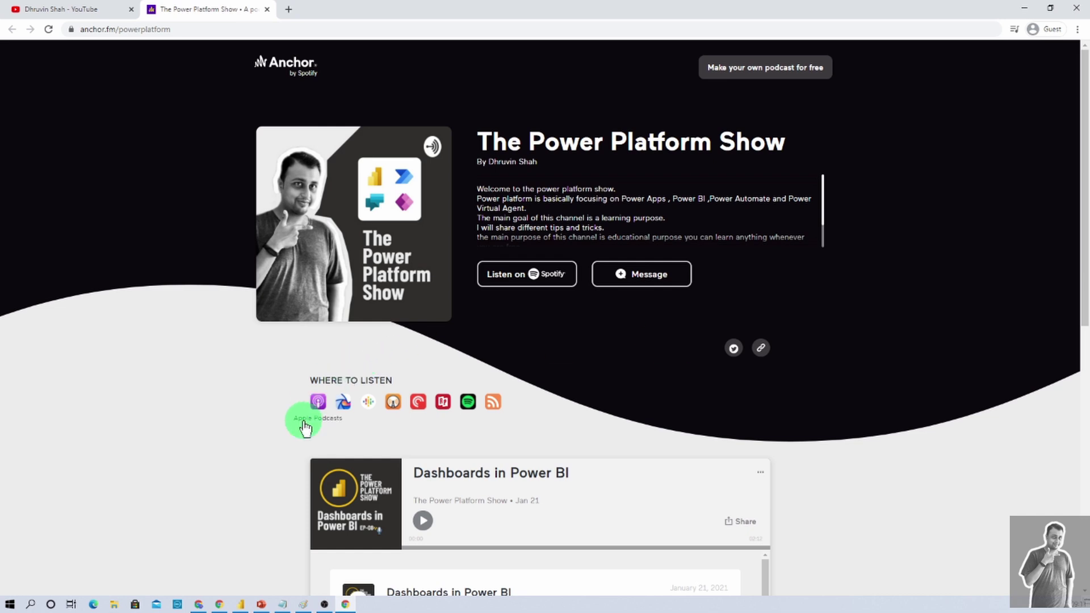
click(60, 10)
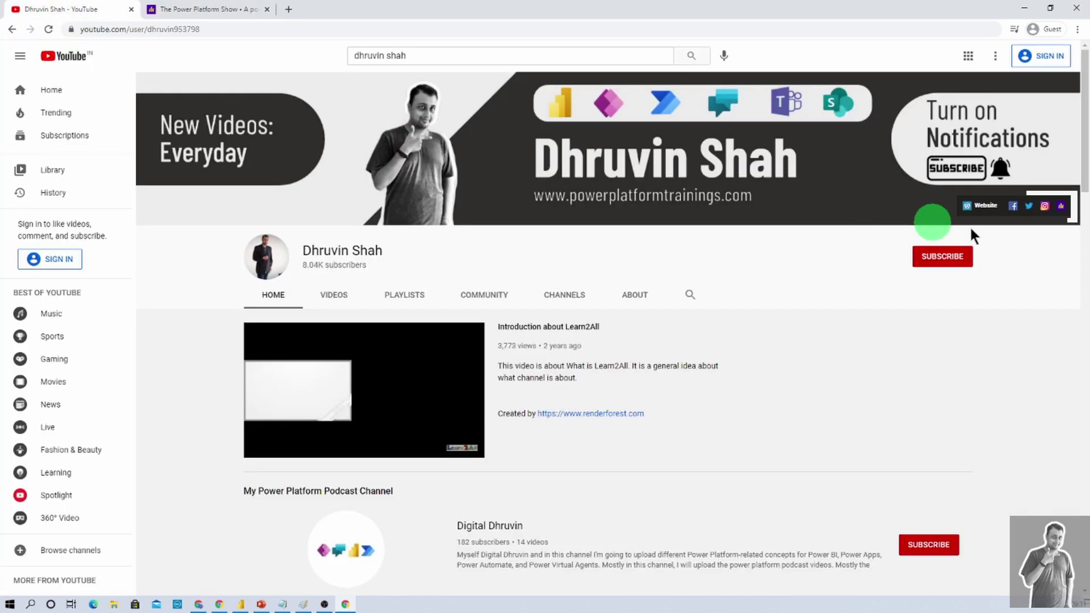
click(1045, 207)
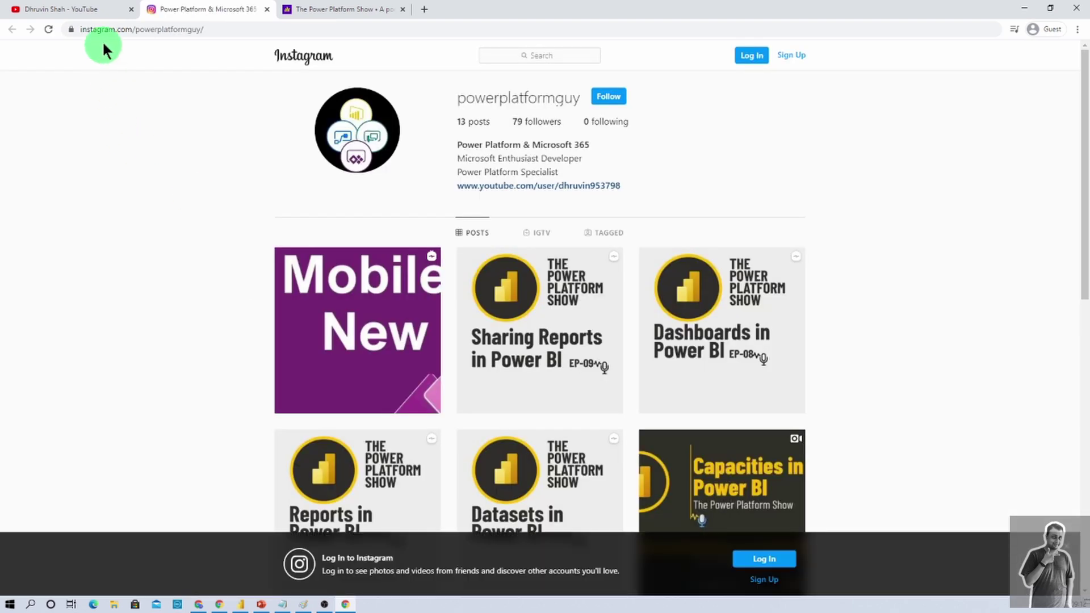
click(60, 9)
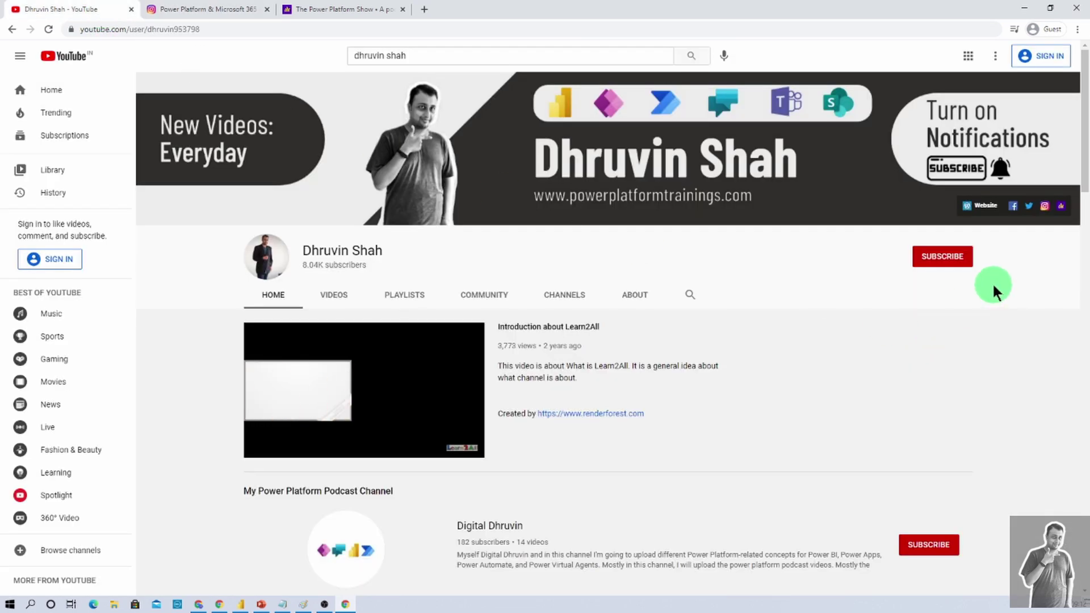
scroll(728, 427, down, 1)
scroll(729, 427, down, 1)
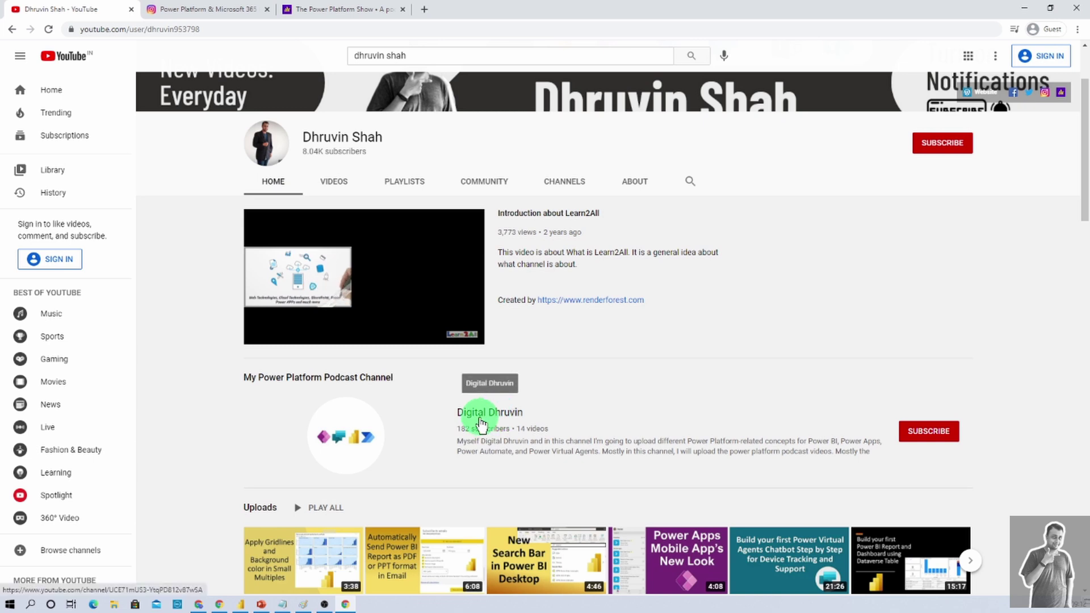
- Open the Digital Dhruvin podcast channel in a new tab, then return to the main channel
right_click(494, 419)
click(562, 429)
click(328, 11)
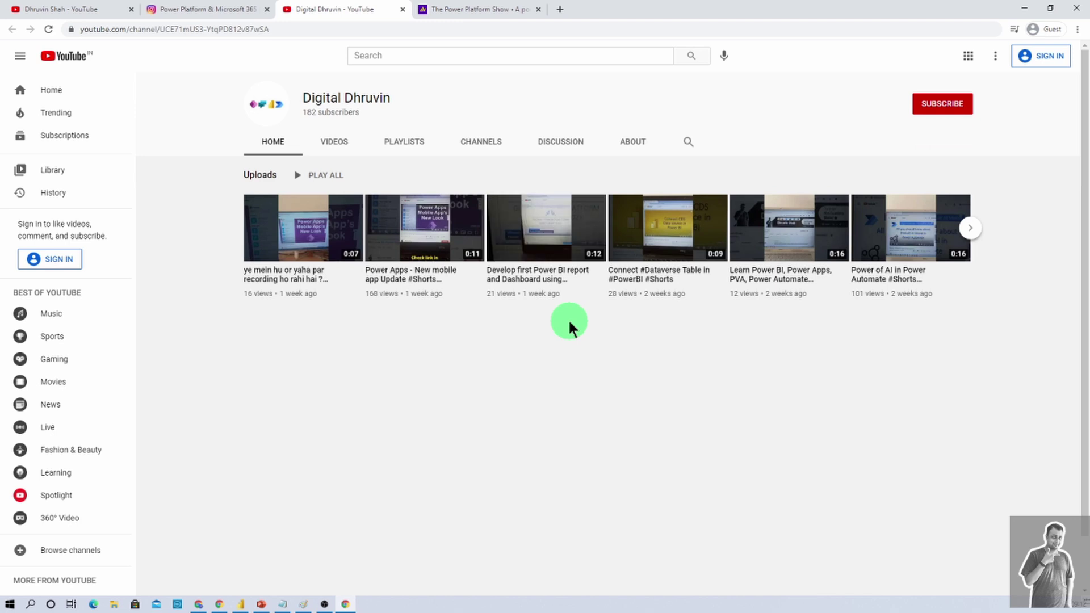
click(60, 8)
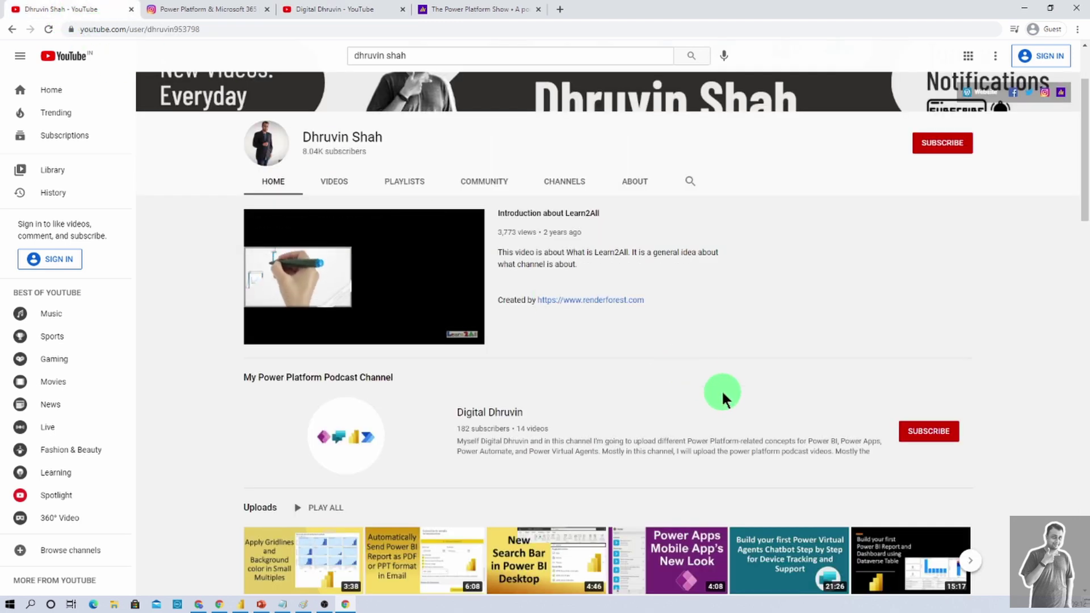
scroll(721, 389, up, 3)
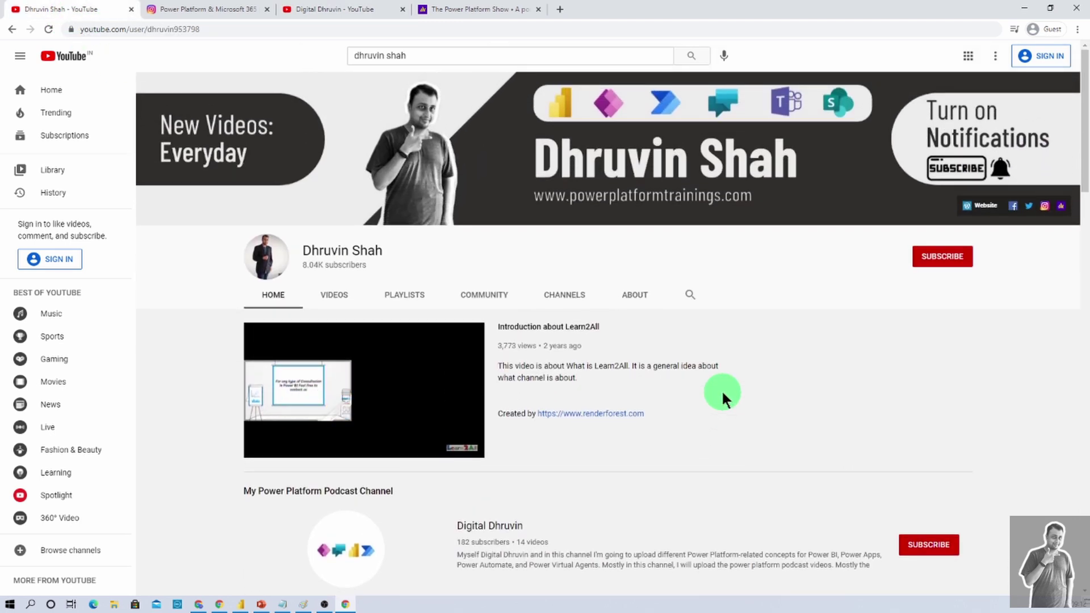